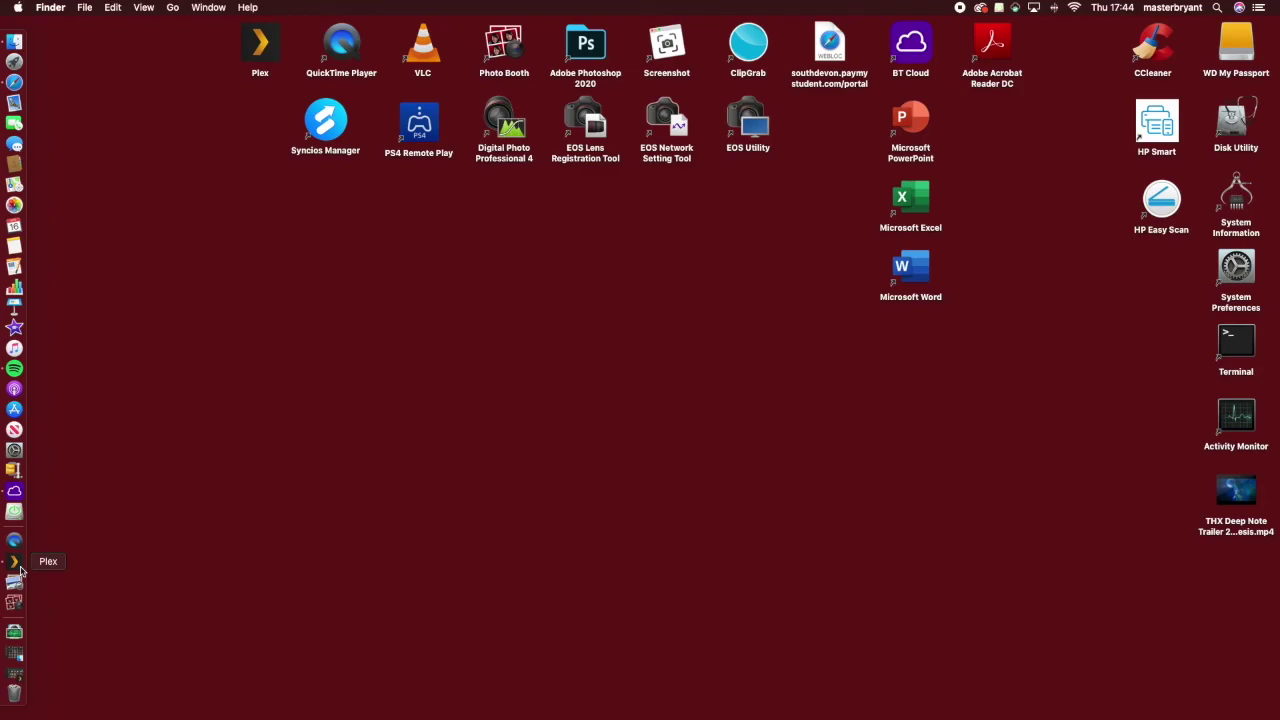
Switch to Plex and reposition its window so the Main Server movie library is in view.
click(16, 563)
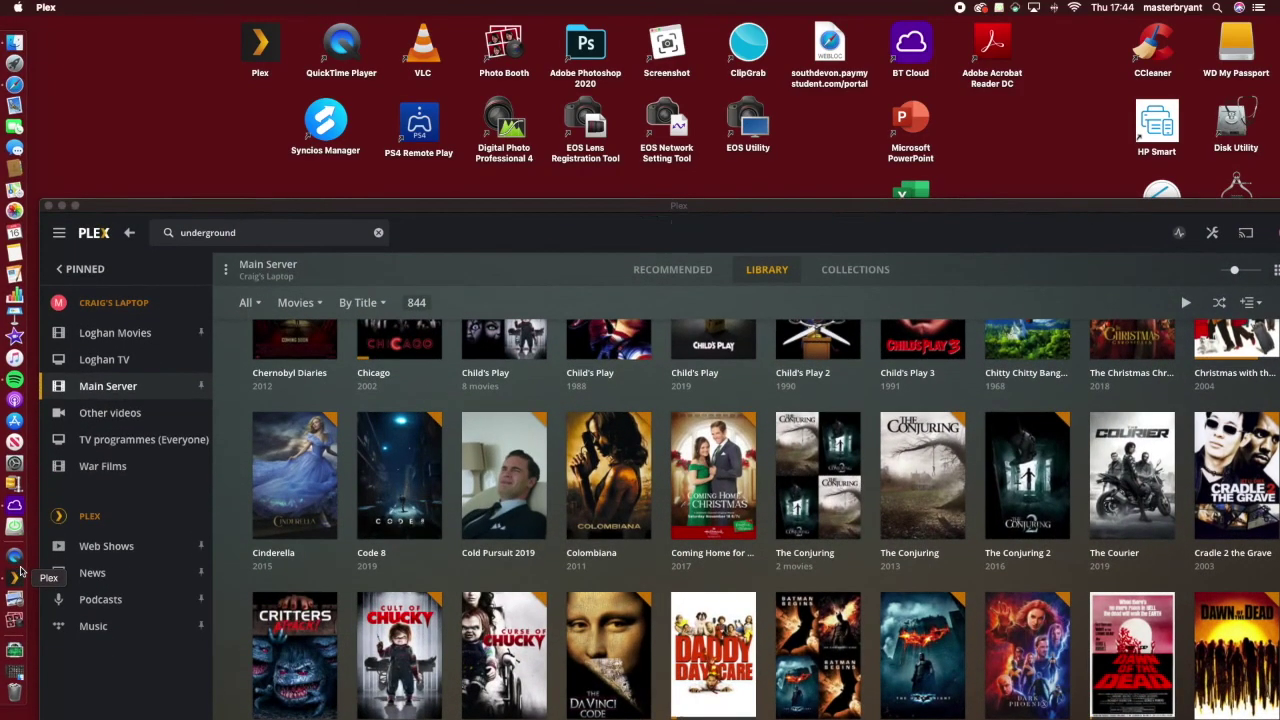
drag(555, 212, 501, 85)
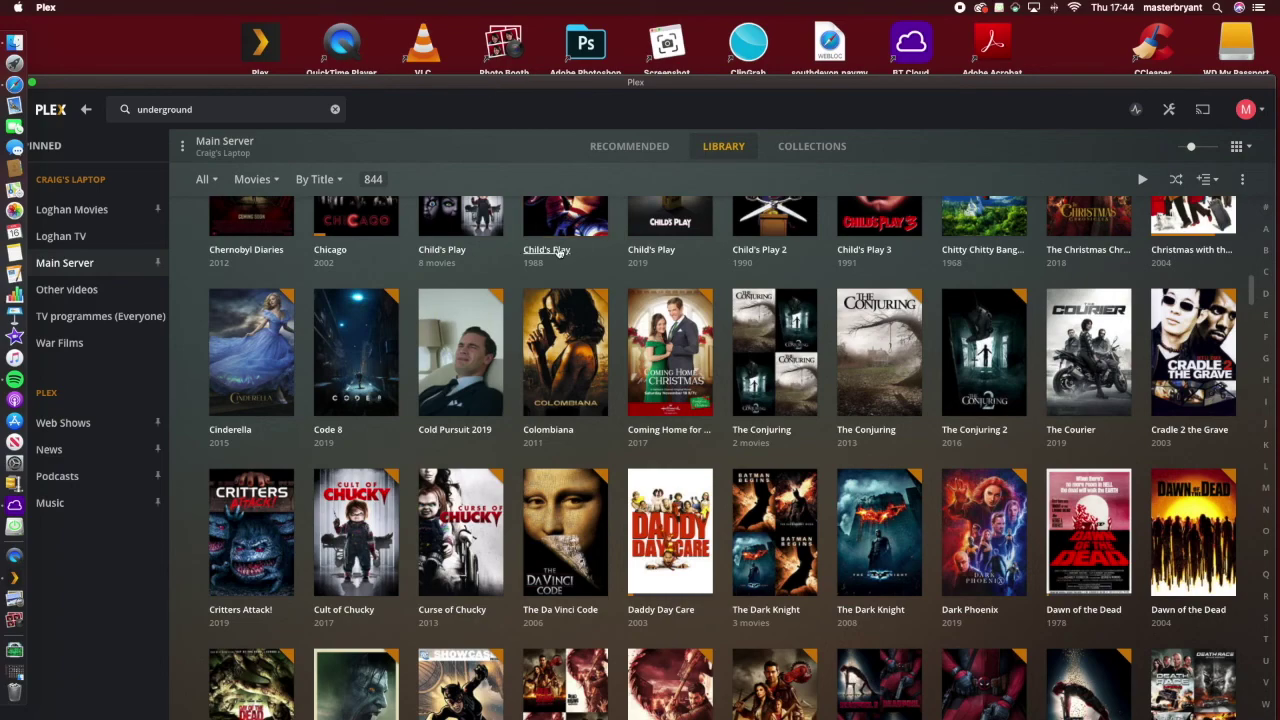
Examine the details pages of Colombiana and Cold Pursuit 2019, returning to the Main Server library after each.
mouse_move(440, 368)
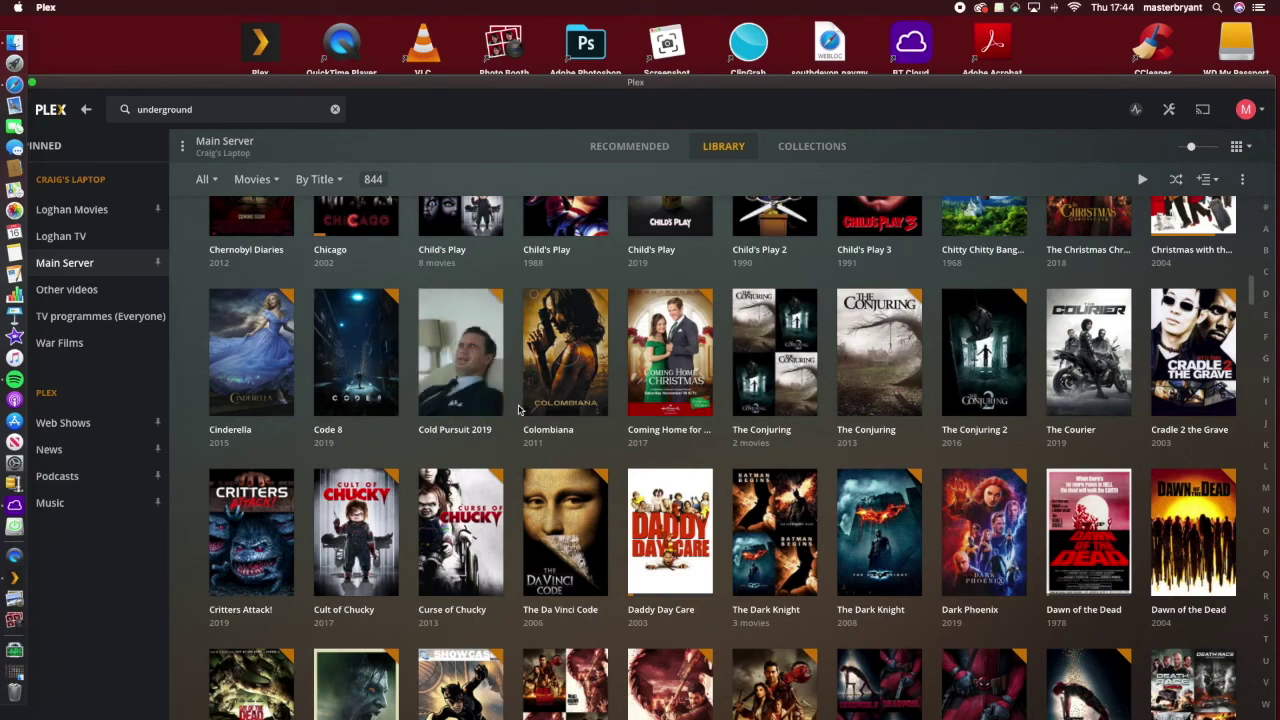
mouse_move(565, 408)
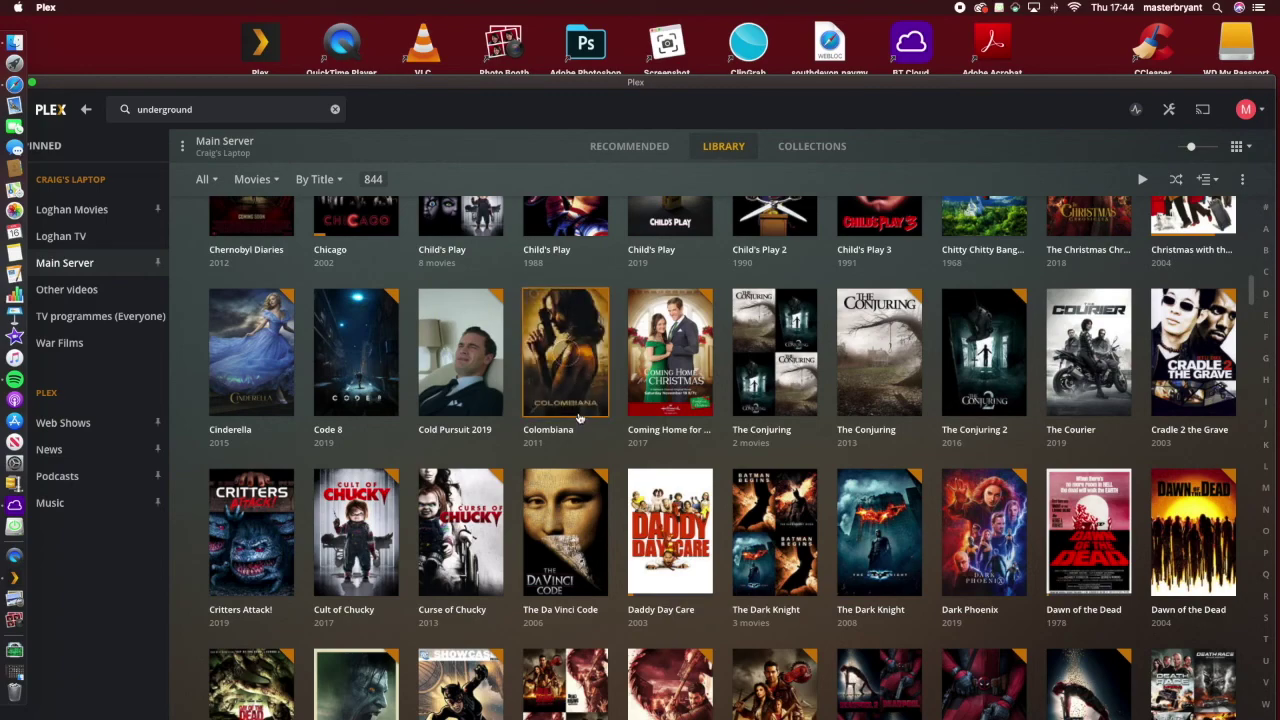
click(574, 402)
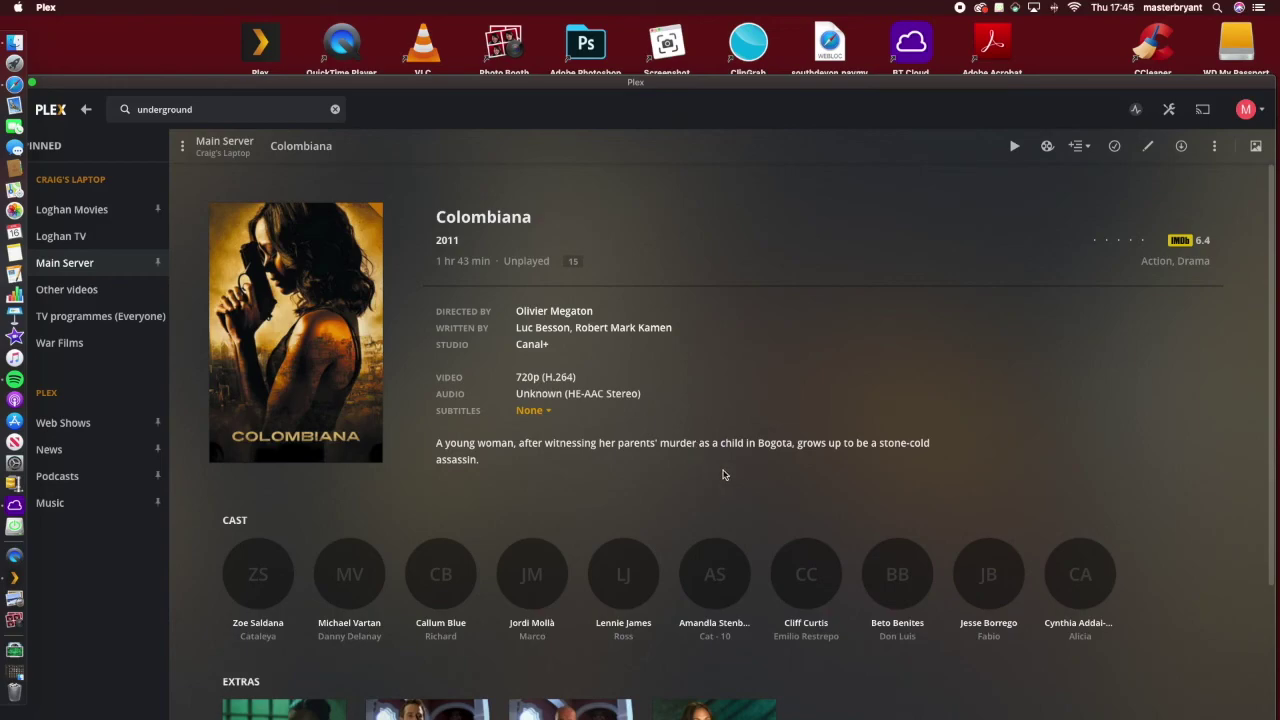
scroll(732, 472, down, 3)
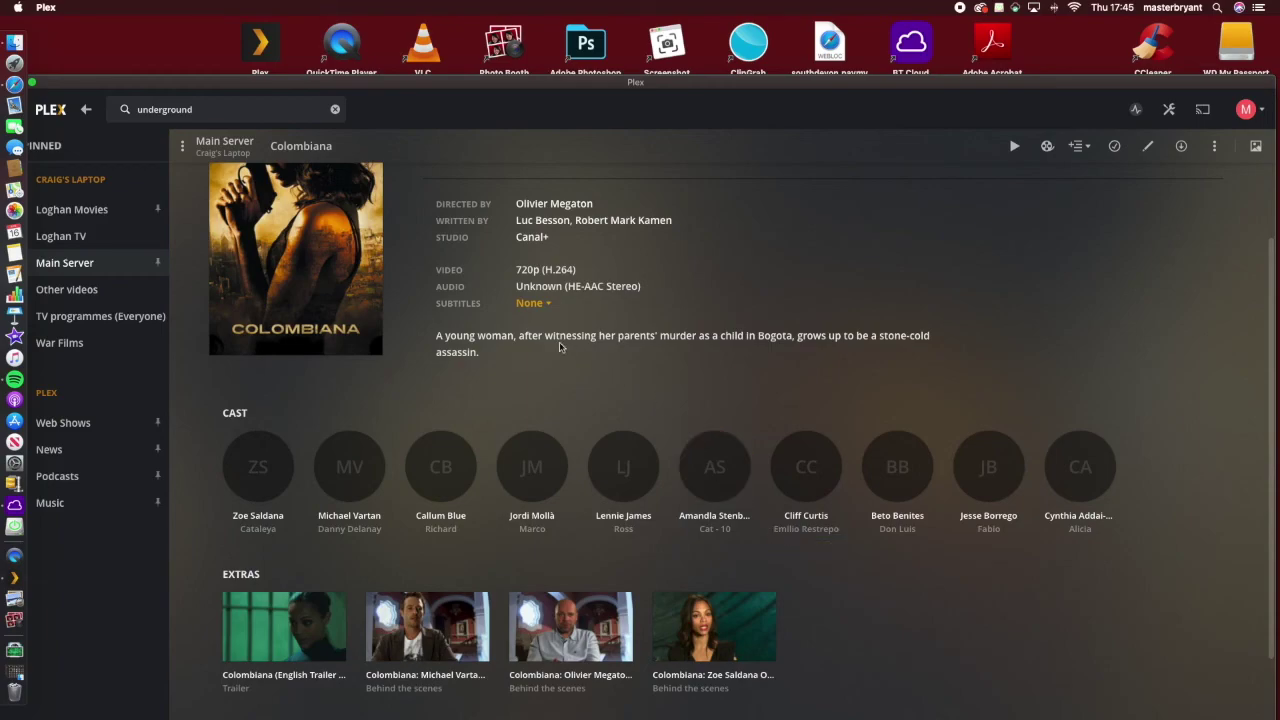
click(86, 109)
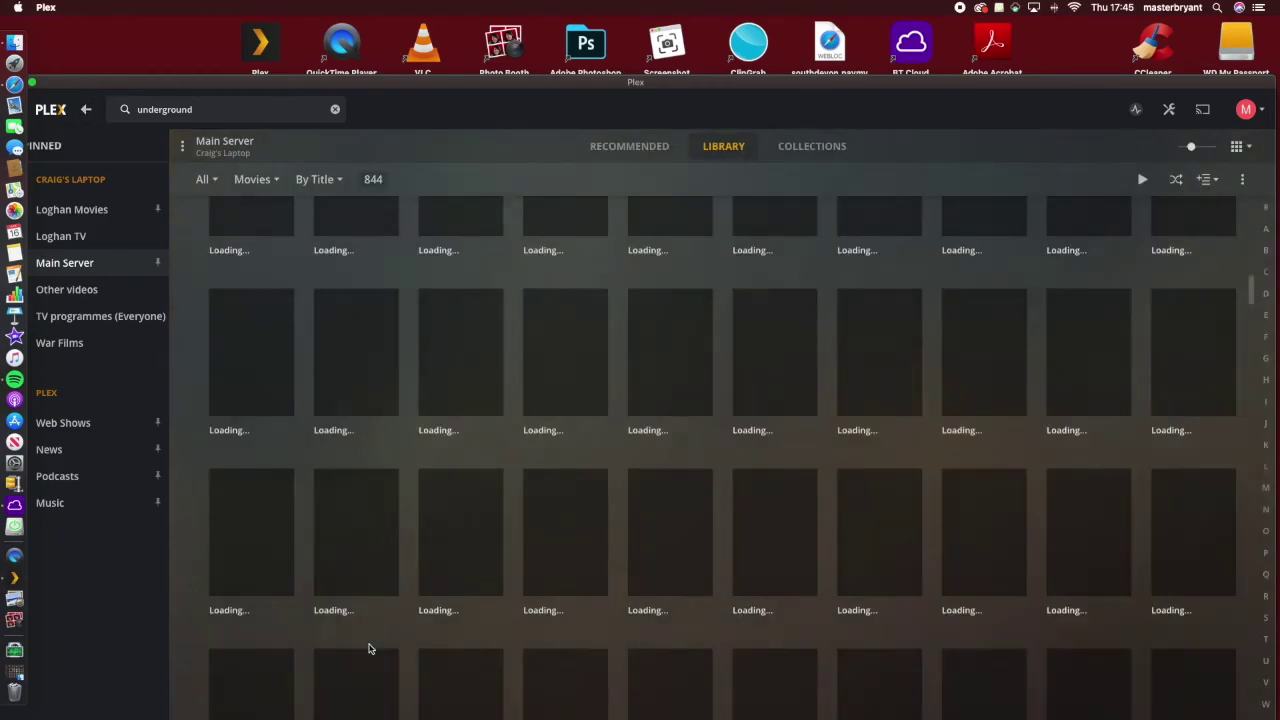
click(462, 386)
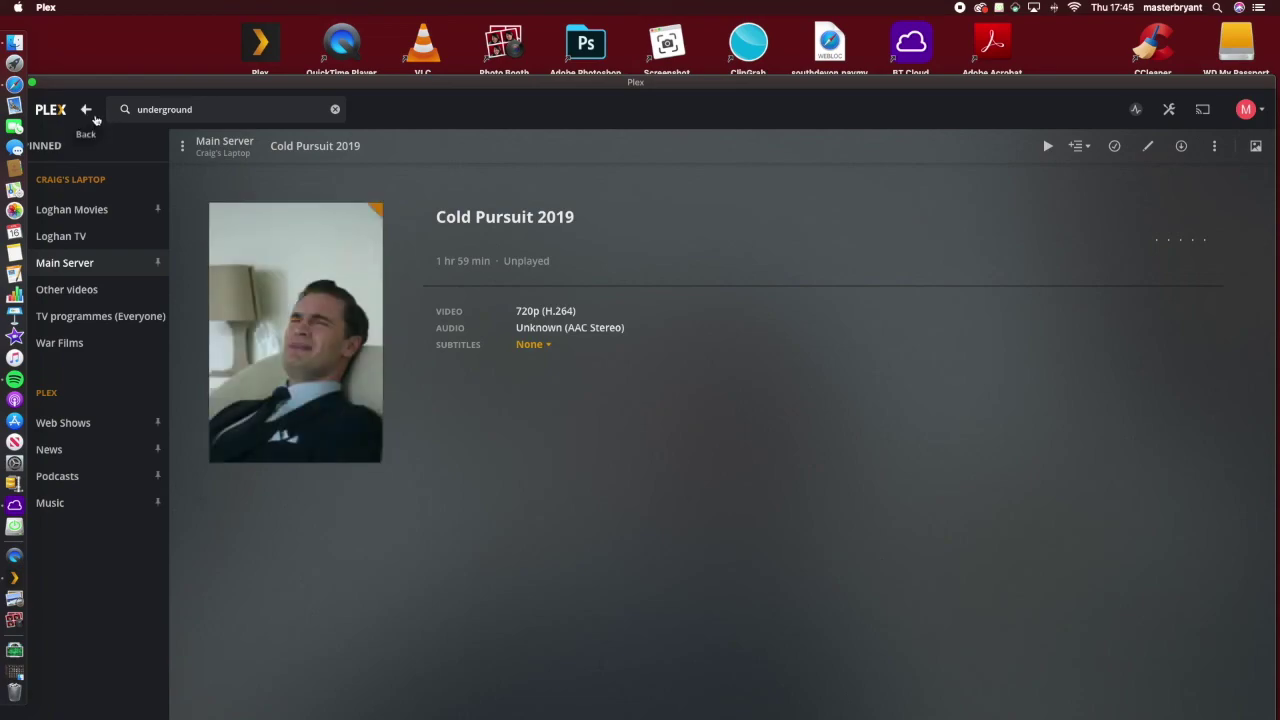
click(87, 110)
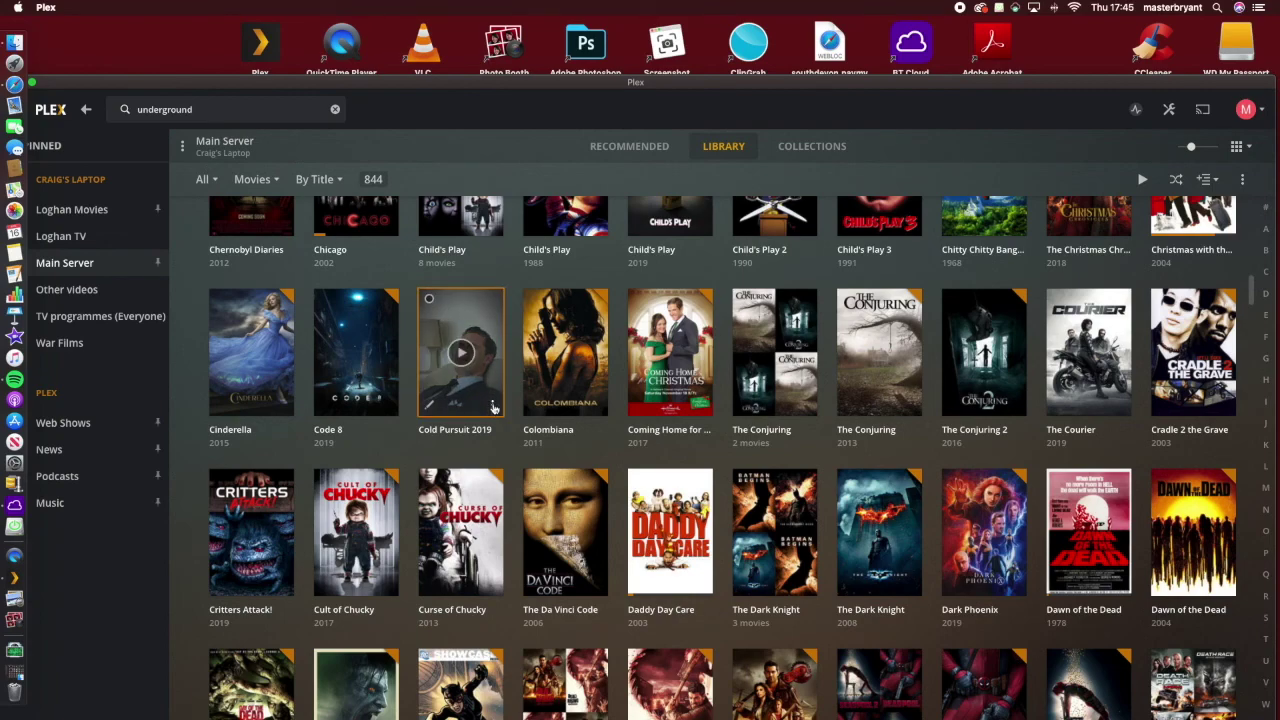
Start matching the Cold Pursuit 2019 movie in the Main Server library.
click(493, 405)
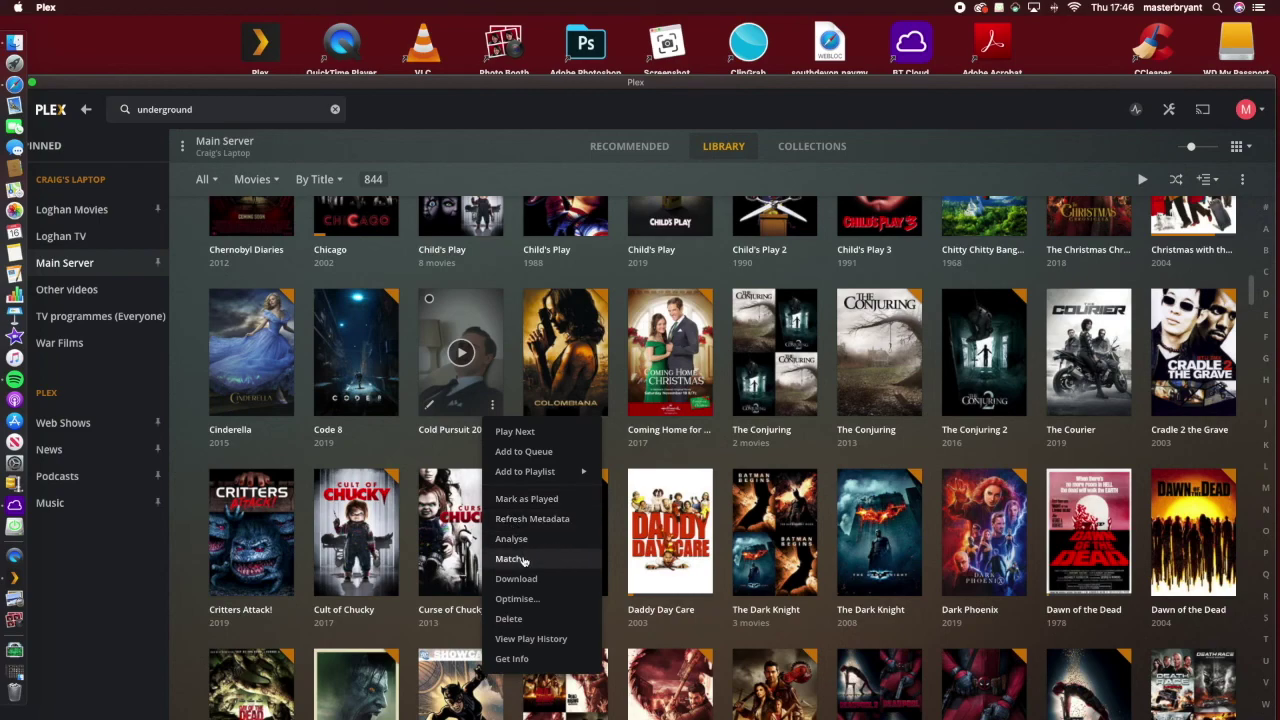
click(522, 560)
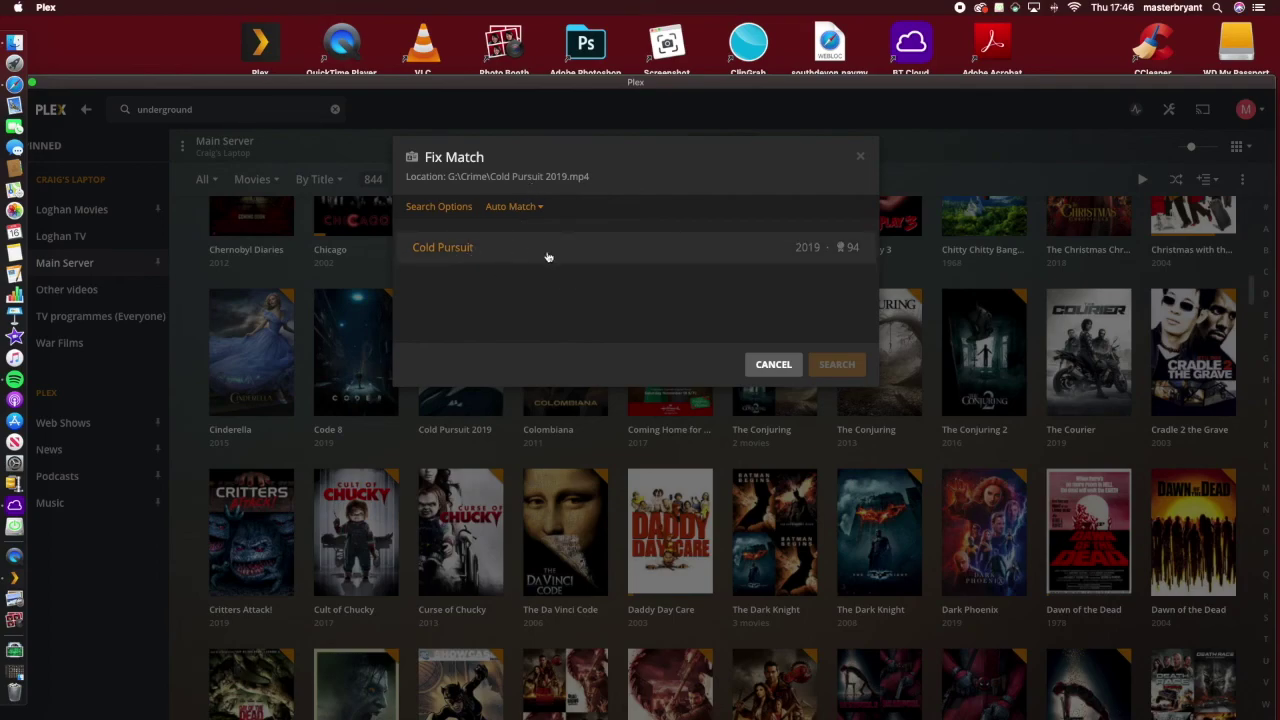
Try to find a match for the title Cold Pursuit 2019, with no year, using The Movie Database agent.
click(449, 210)
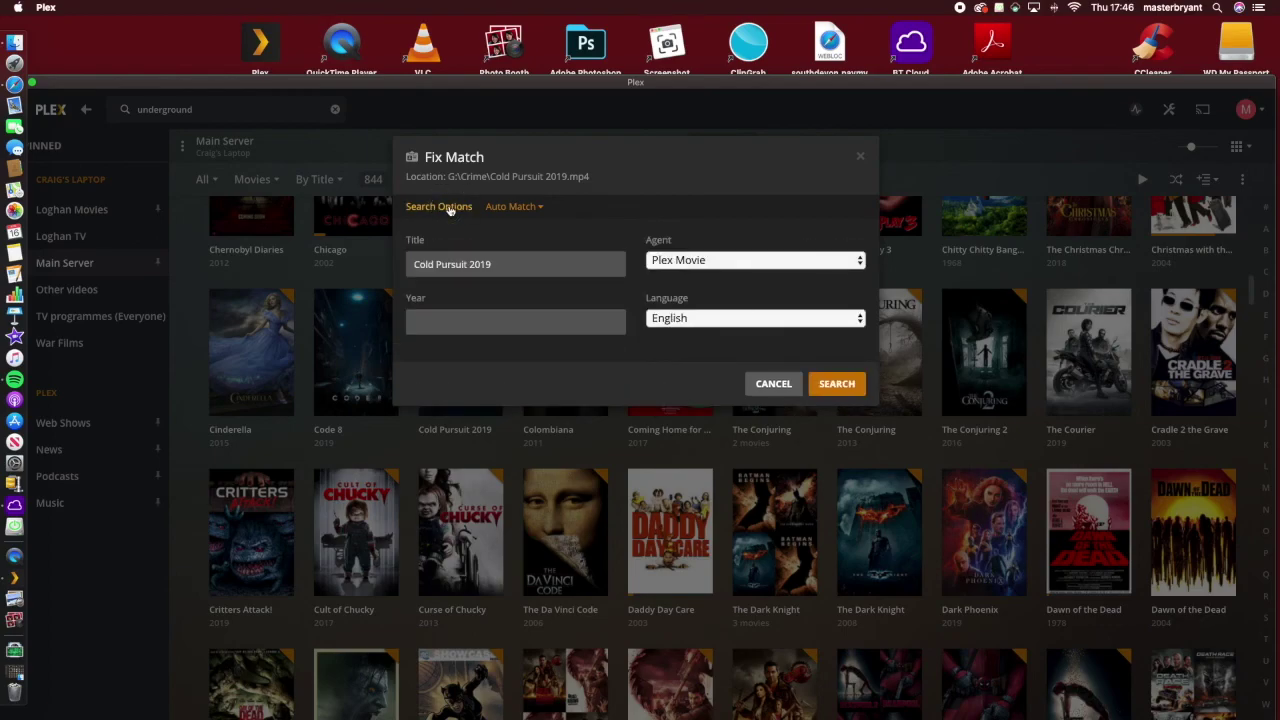
click(515, 266)
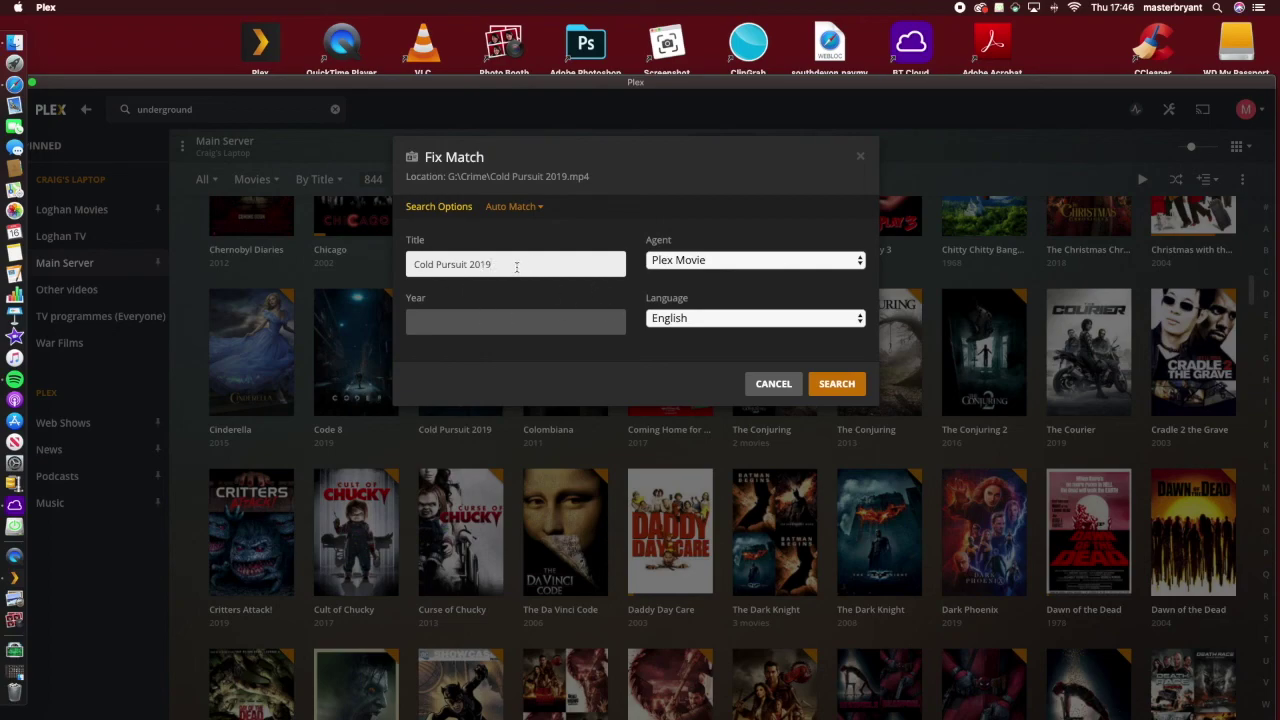
click(433, 322)
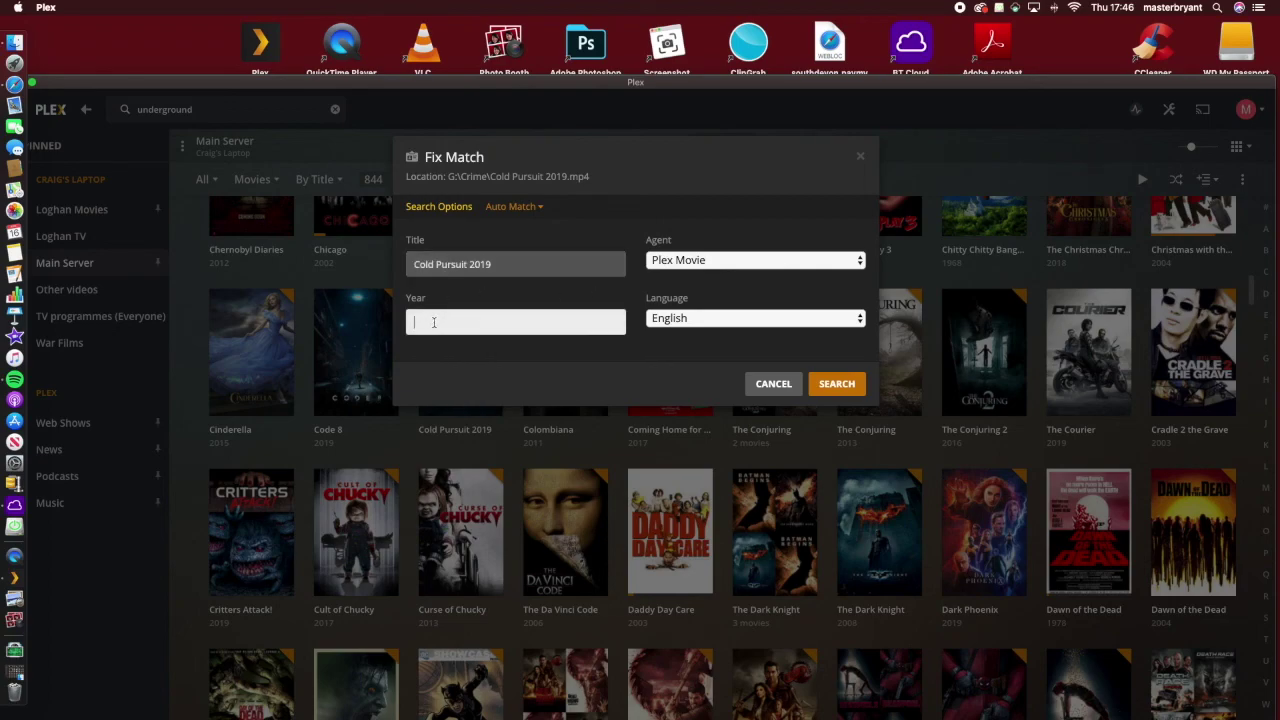
click(718, 262)
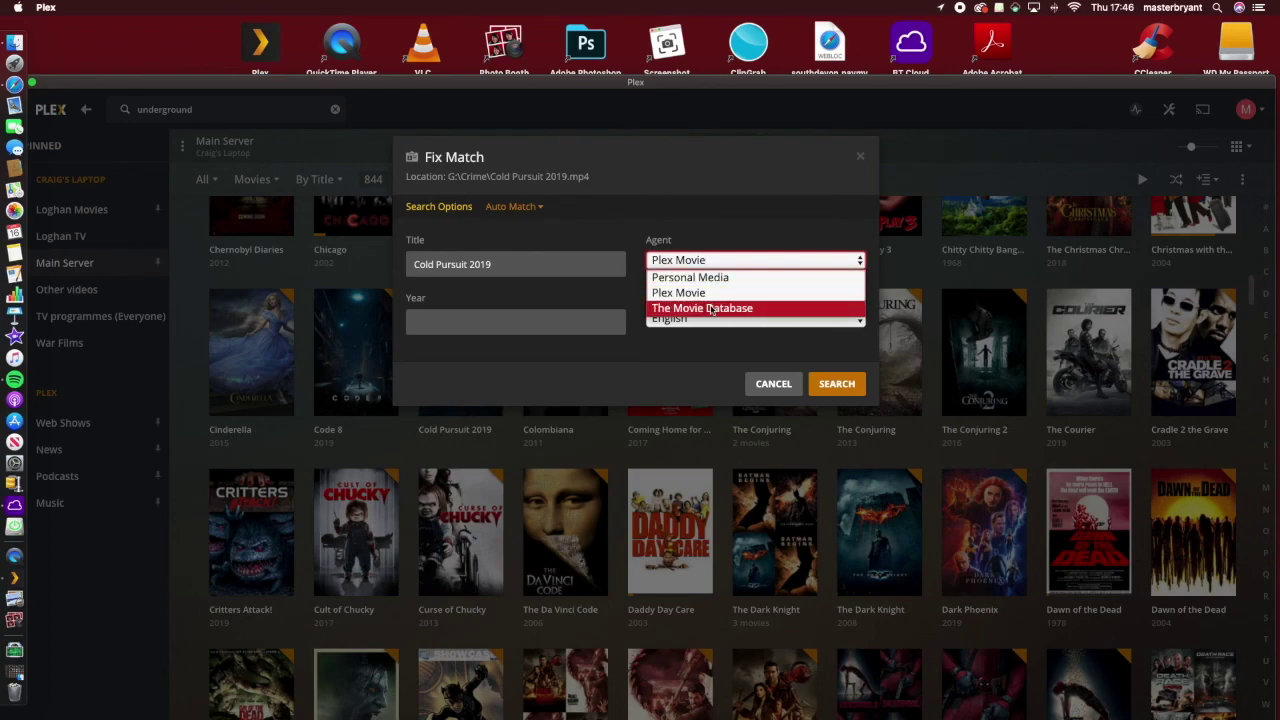
click(711, 308)
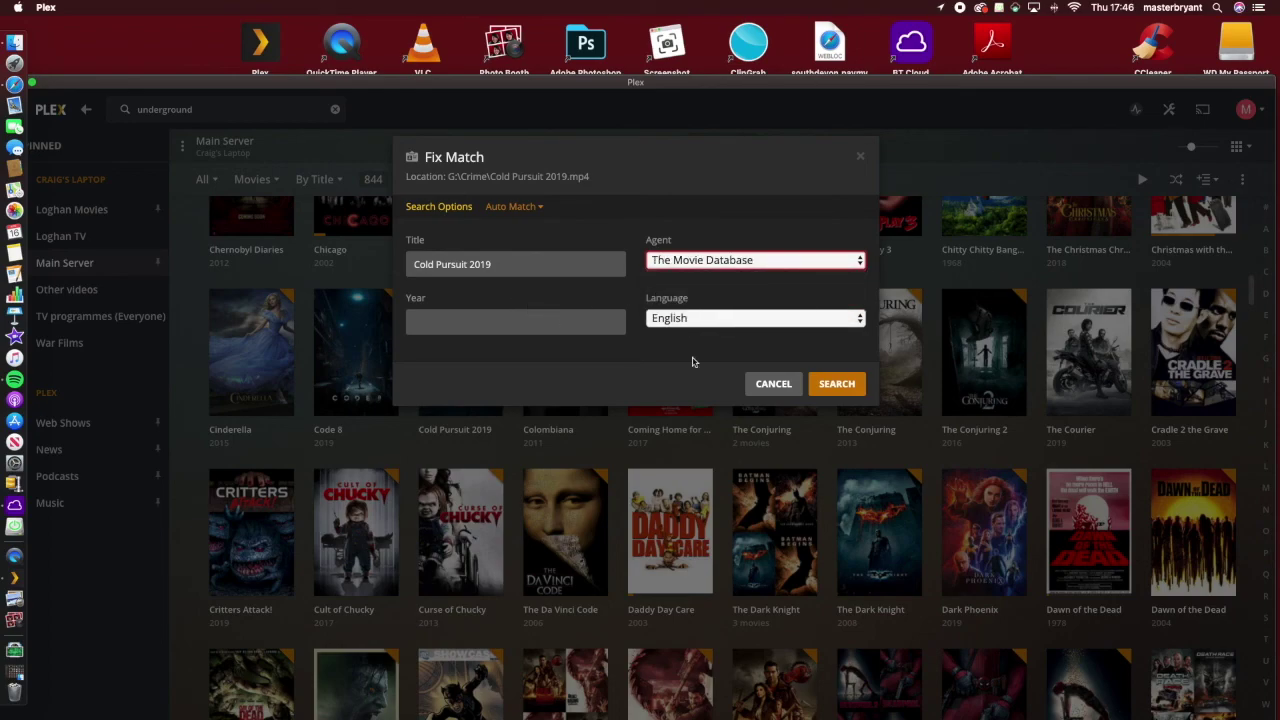
click(834, 386)
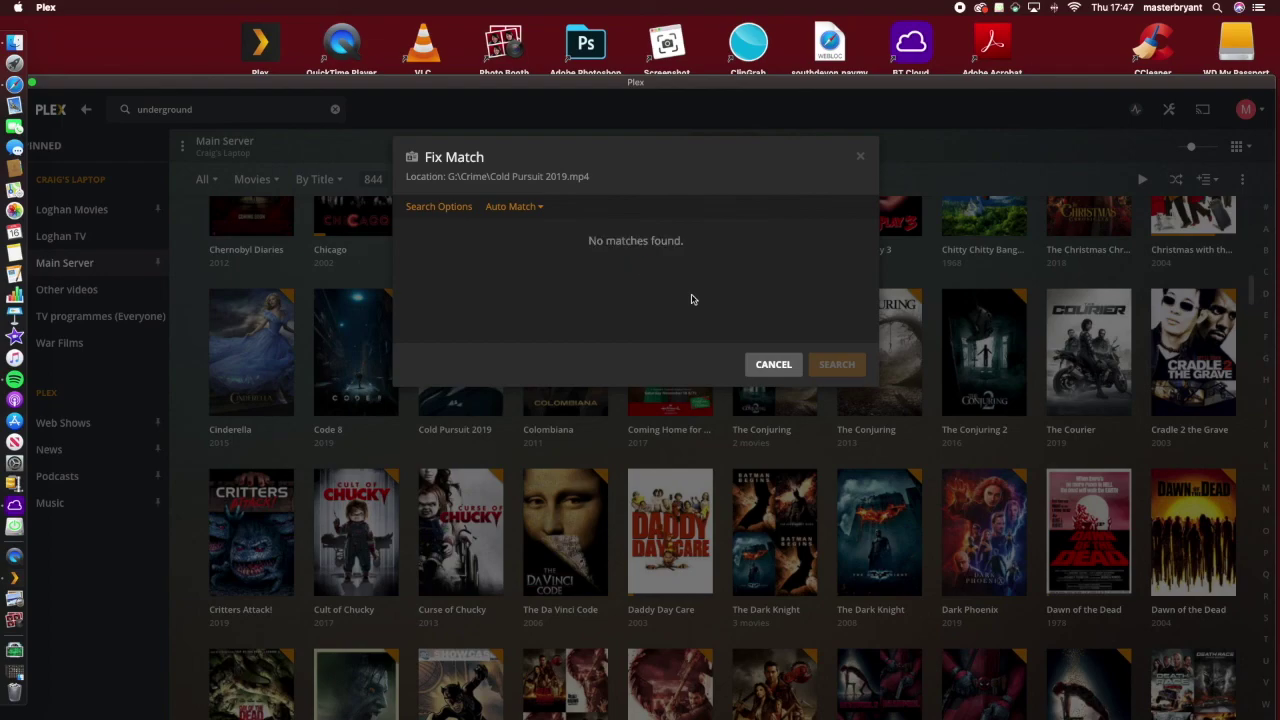
Search for a match with title Cold Pursuit, year 2019 and The Movie Database agent, and apply the Cold Pursuit result.
click(447, 208)
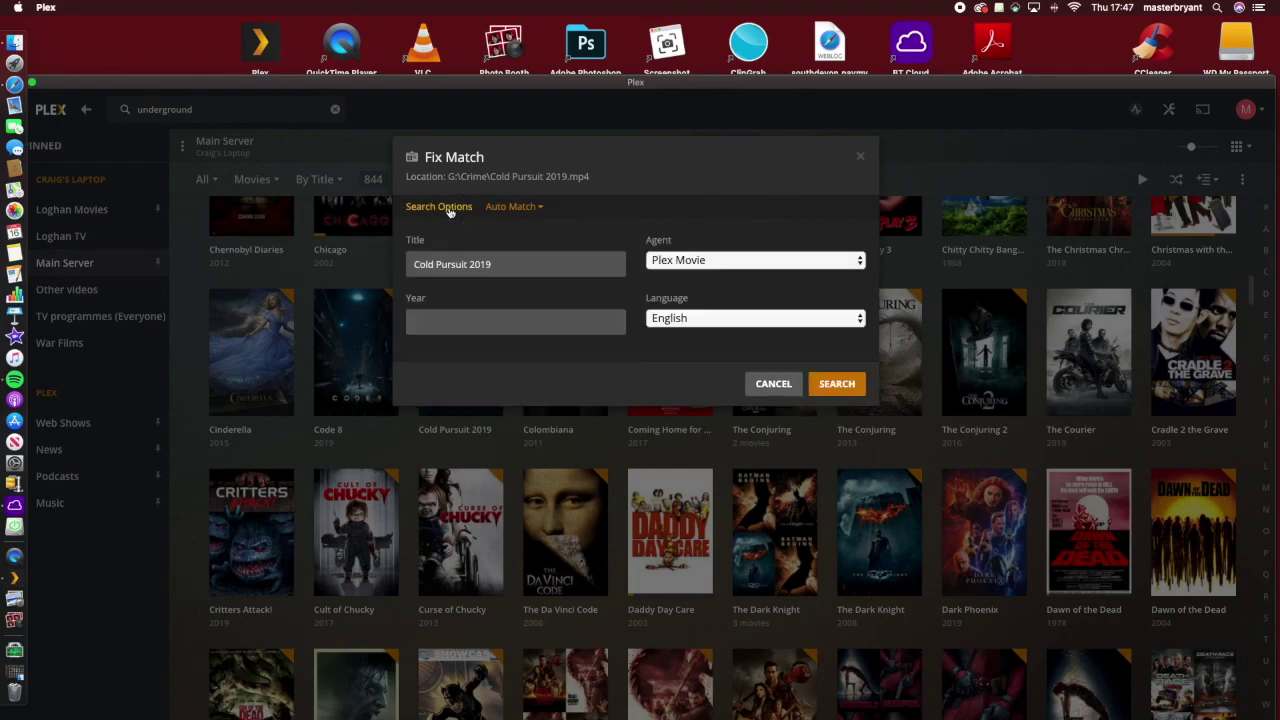
drag(491, 264, 466, 264)
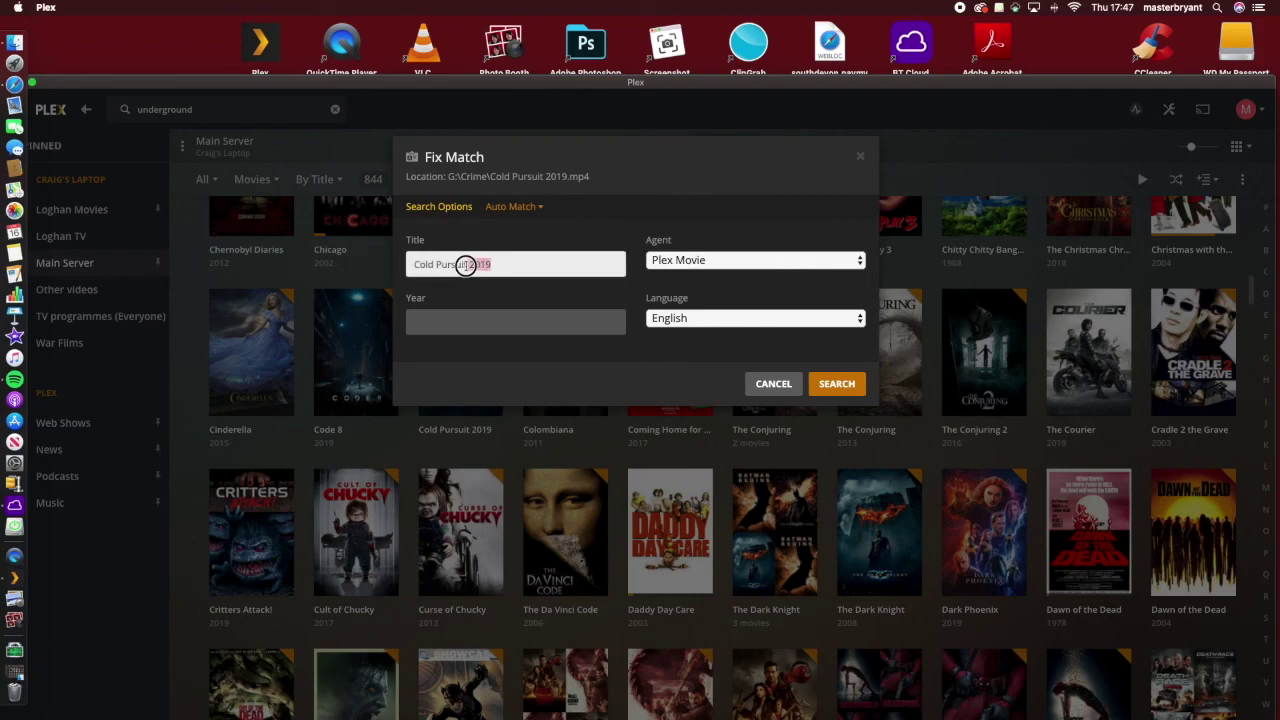
key(BackSpace)
click(462, 321)
text(2019)
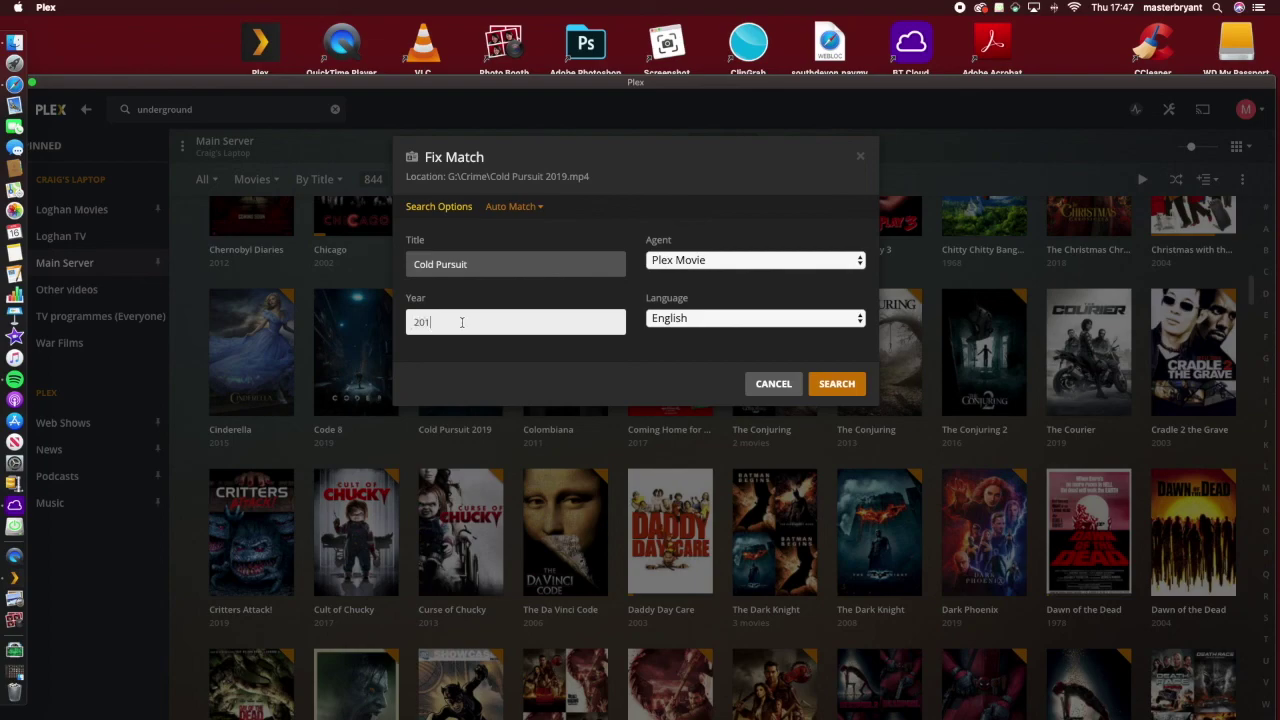
click(806, 259)
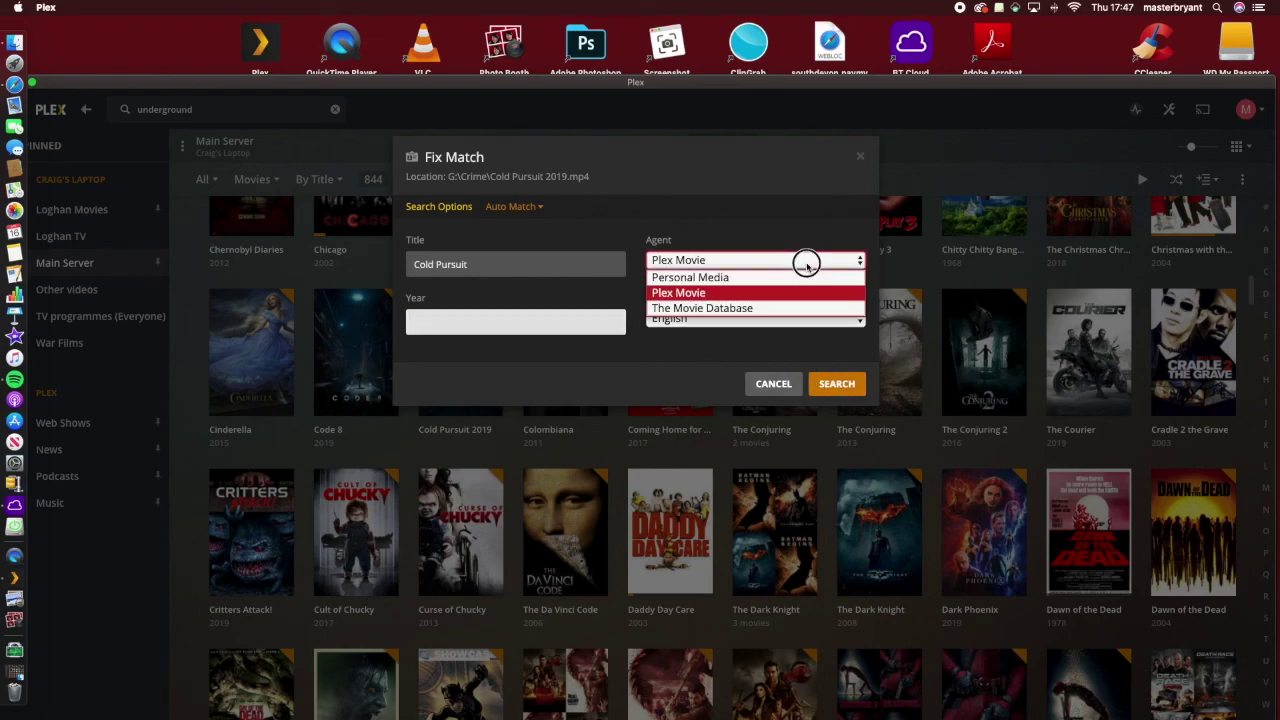
click(793, 308)
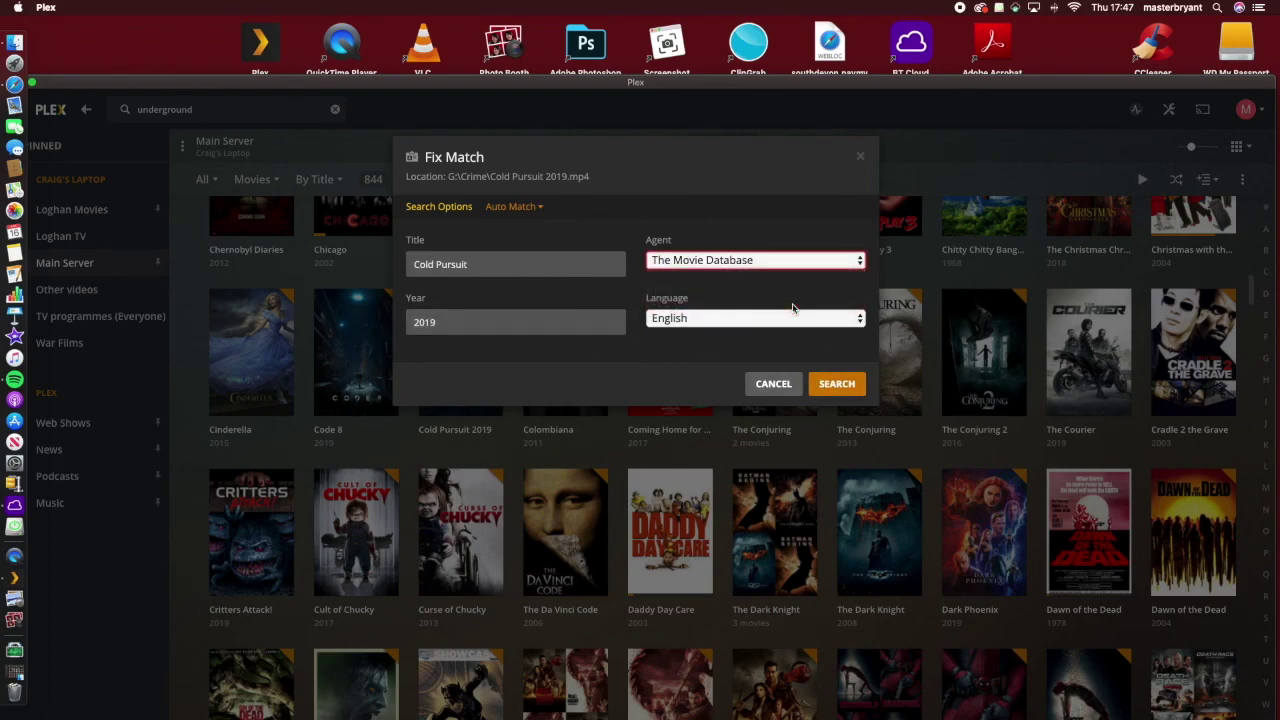
click(810, 384)
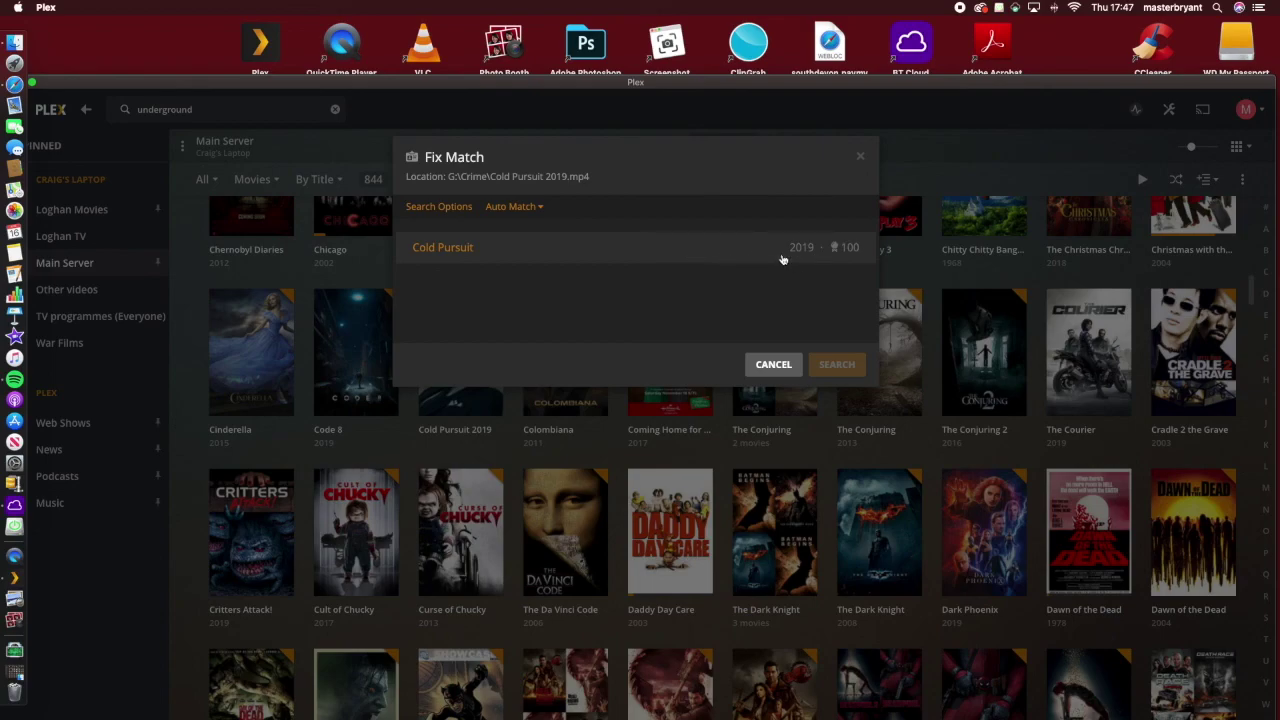
click(549, 258)
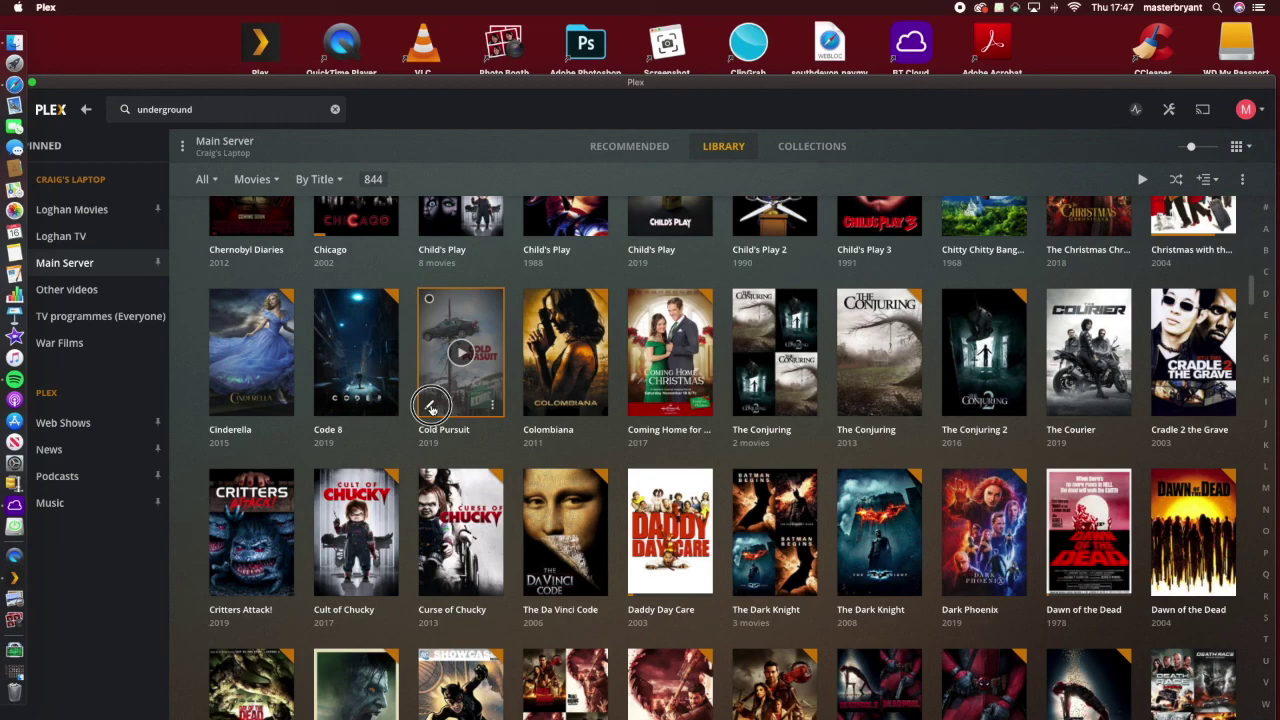
Review the general information and available posters in Cold Pursuit's edit settings, keeping the selected car-on-a-pole poster, and save.
click(431, 407)
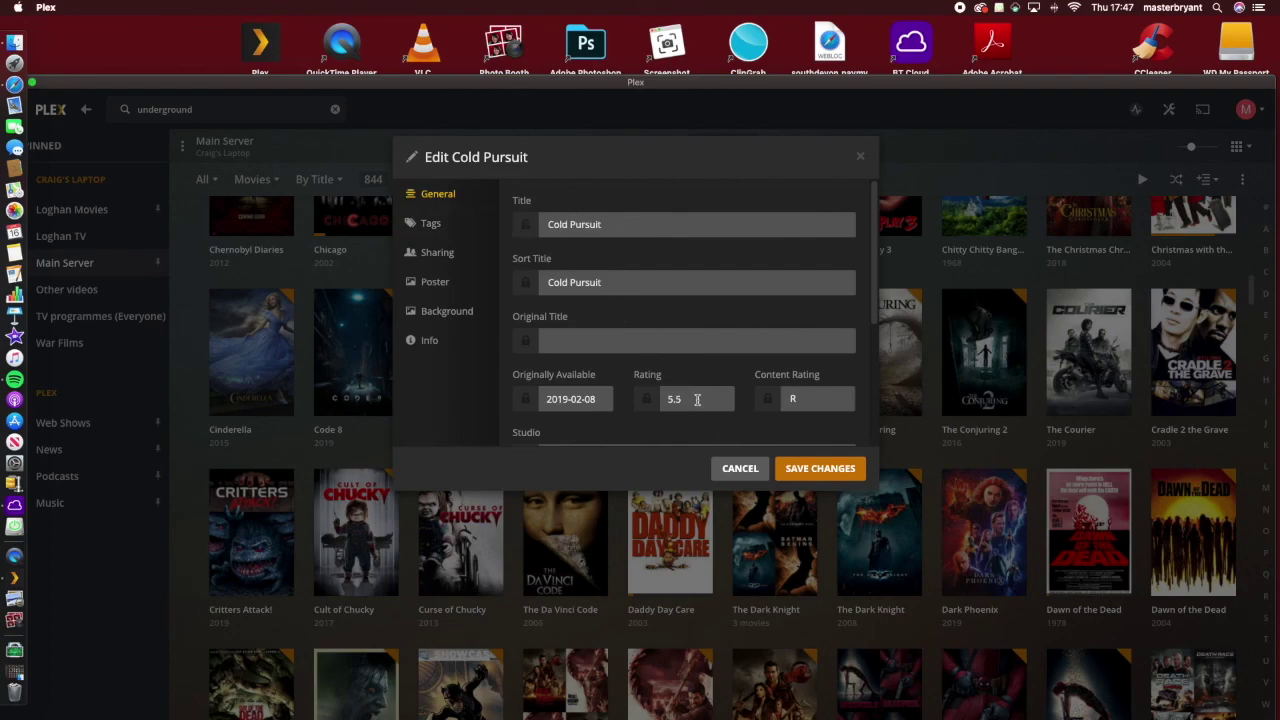
scroll(697, 399, down, 4)
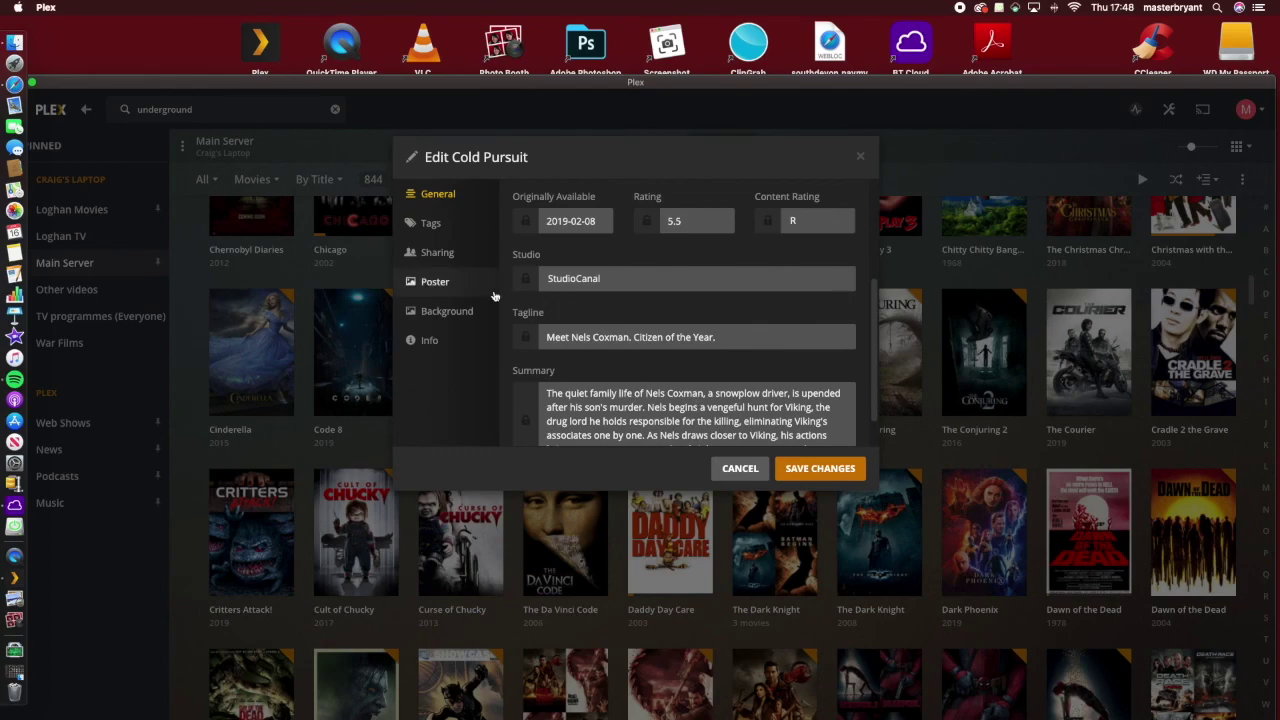
click(420, 282)
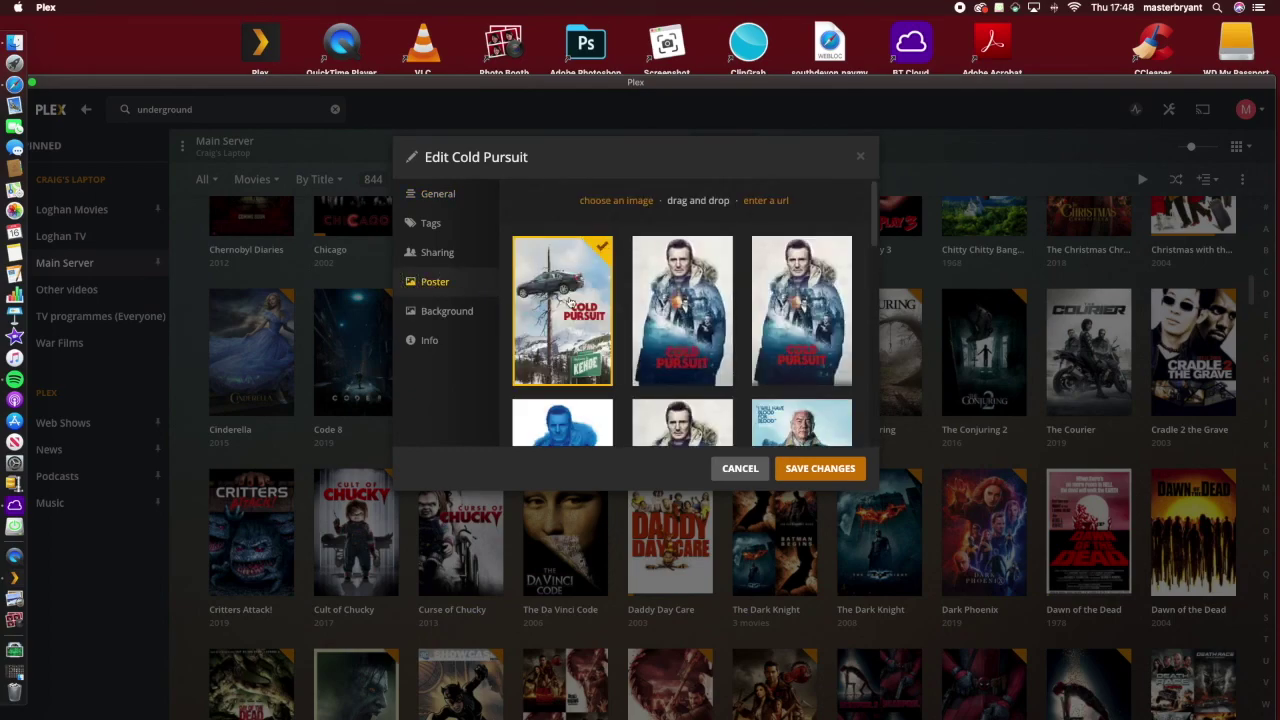
scroll(725, 297, down, 2)
scroll(725, 297, down, 4)
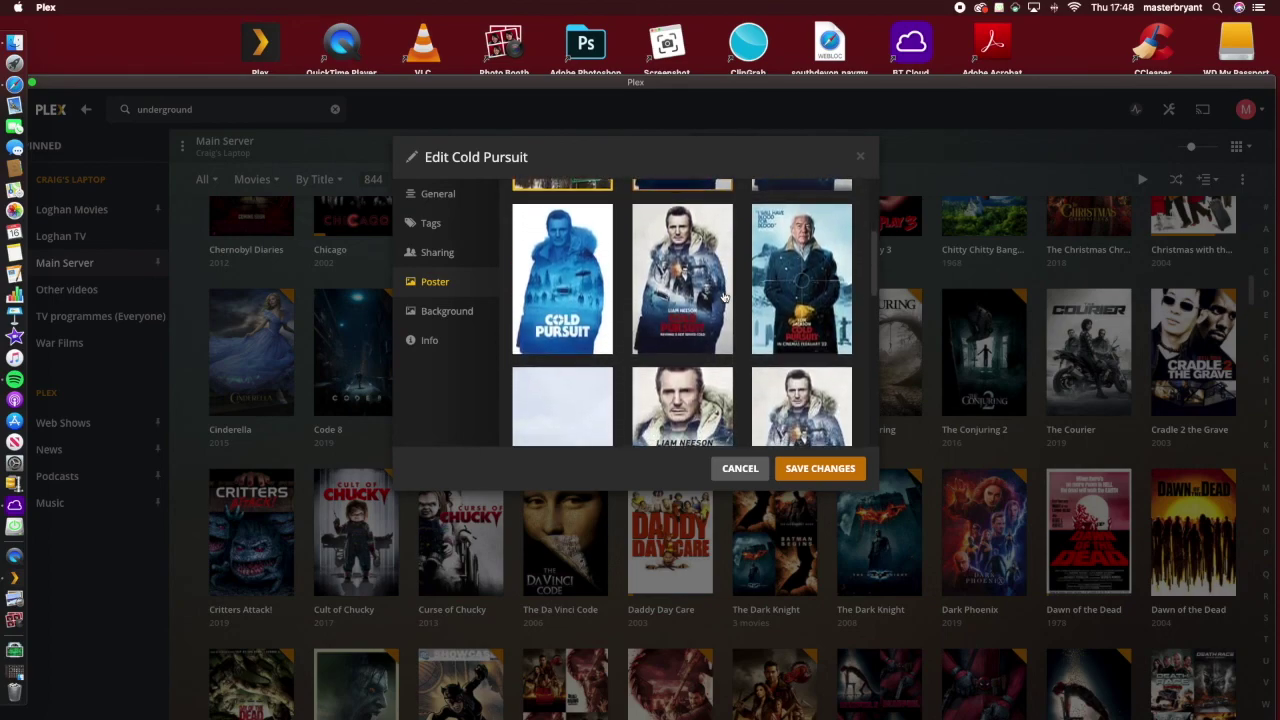
scroll(725, 297, up, 5)
scroll(725, 297, down, 2)
scroll(725, 297, down, 5)
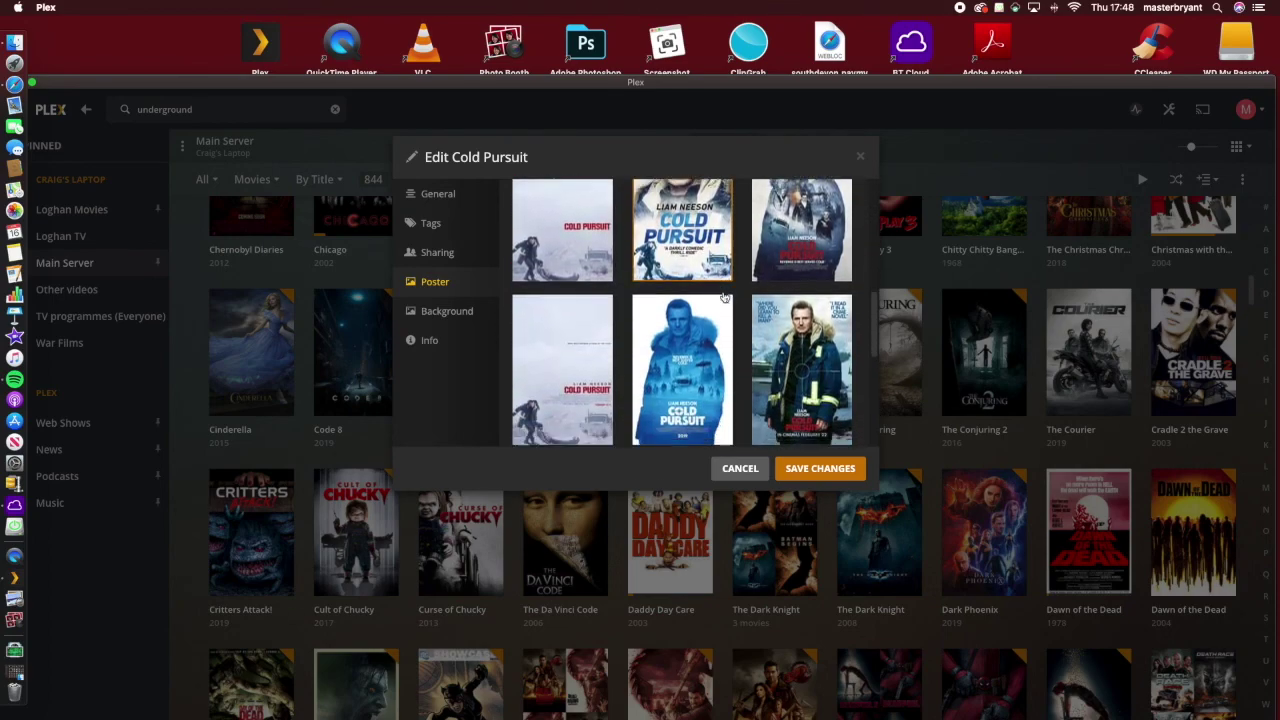
scroll(725, 297, down, 2)
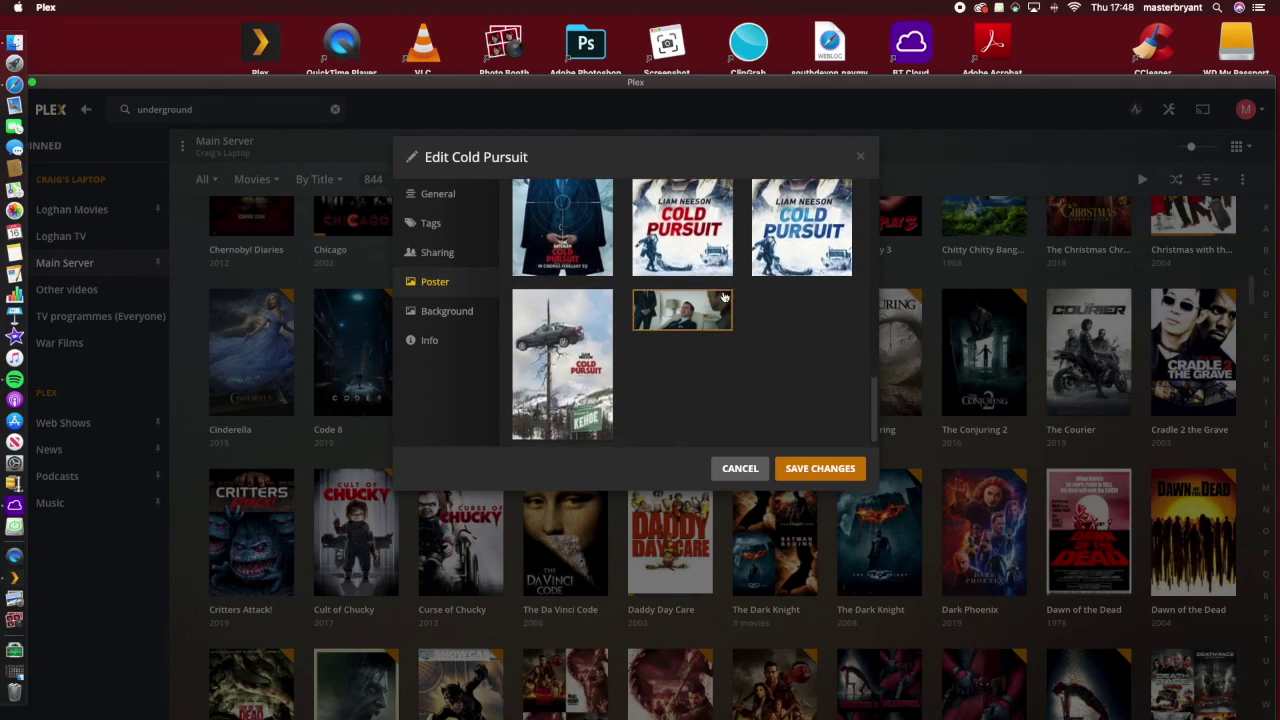
scroll(740, 340, up, 8)
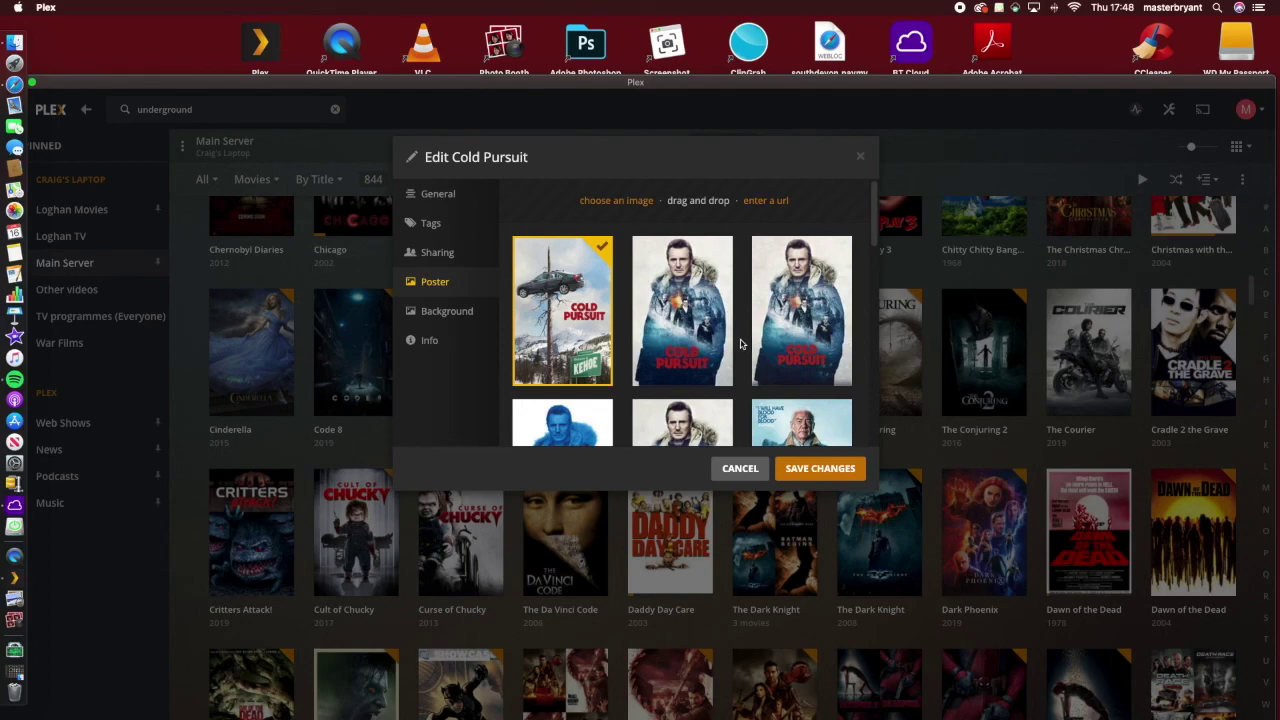
click(847, 467)
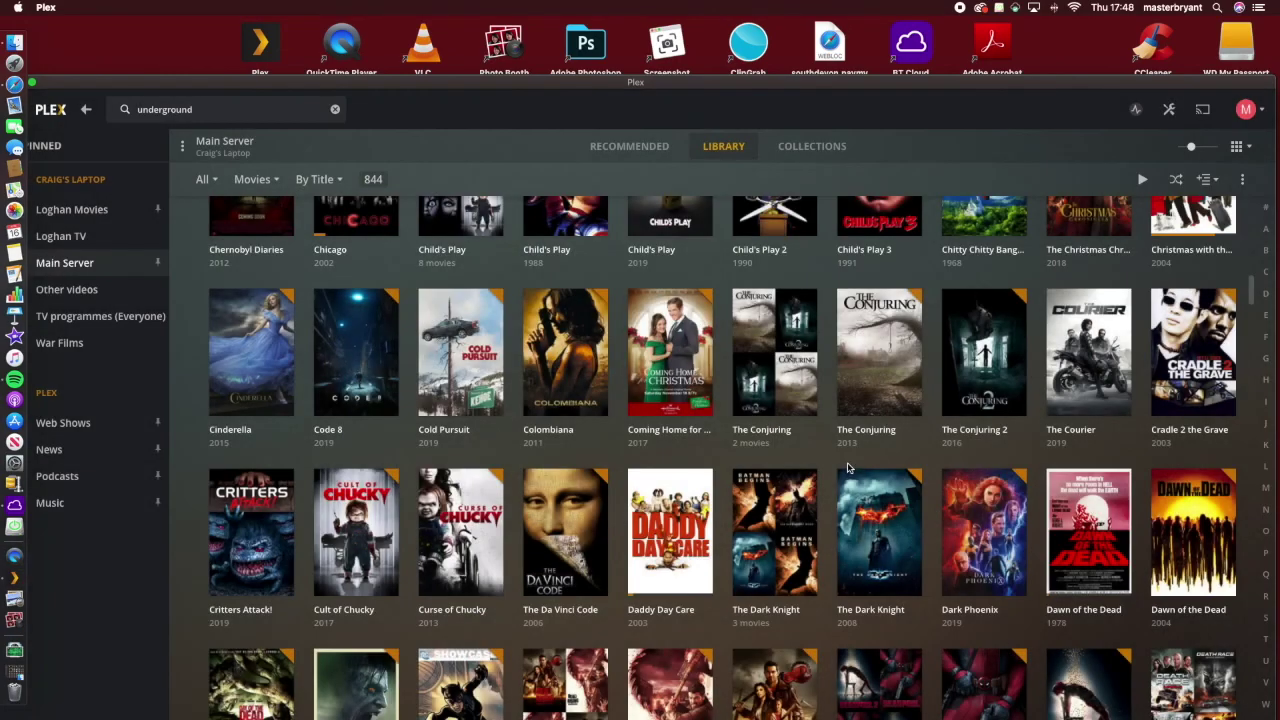
Open the Cold Pursuit details page and examine its summary, cast and related movies.
click(494, 405)
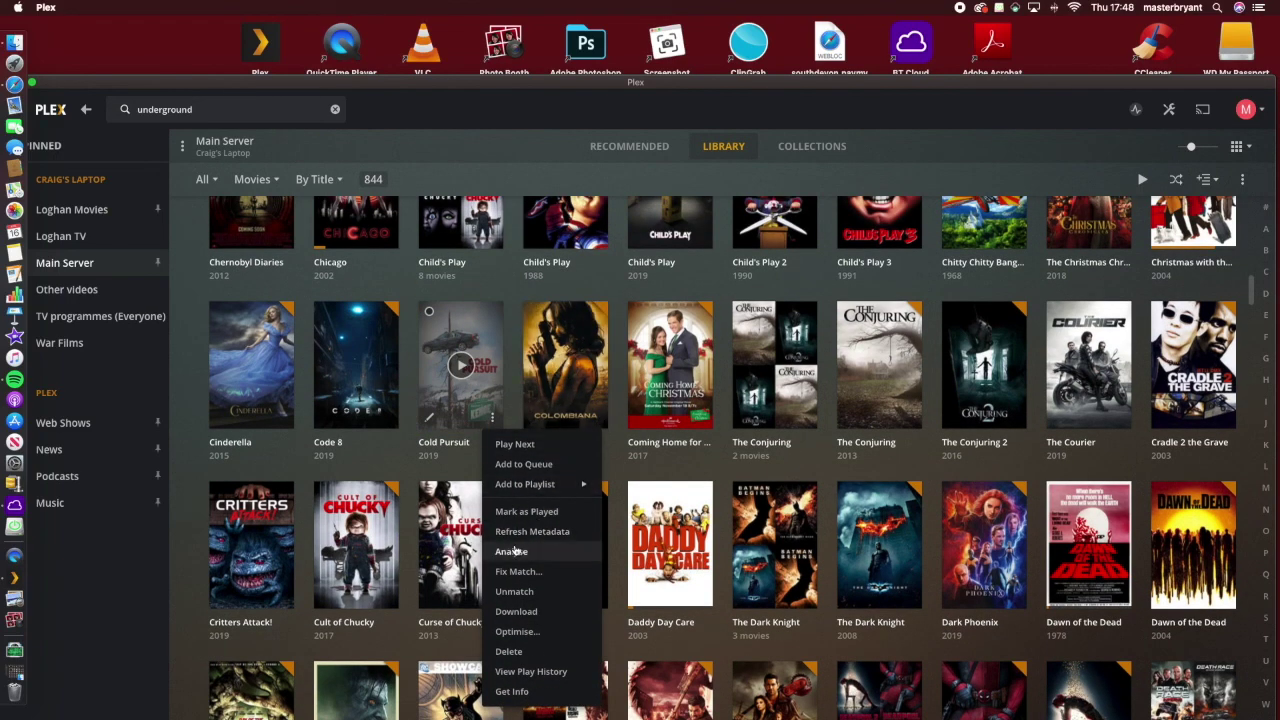
click(484, 372)
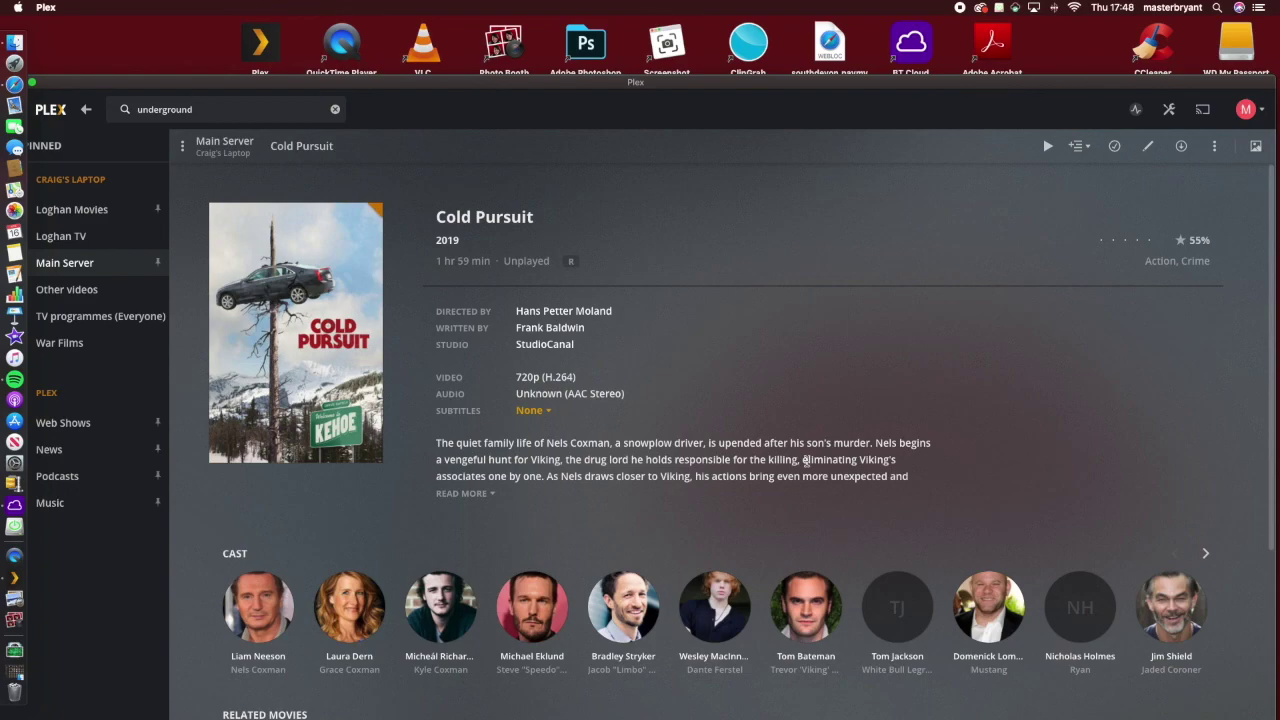
scroll(867, 440, down, 5)
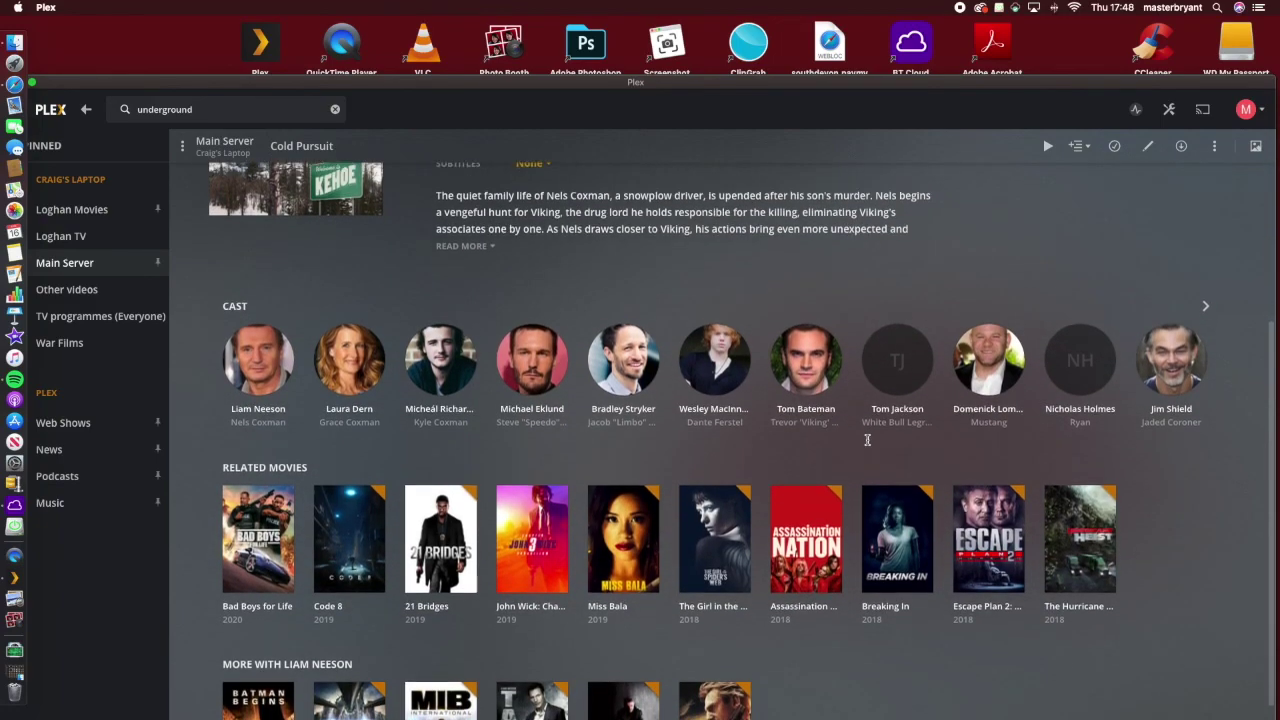
Review the rest of the Cold Pursuit details page and return to its poster in the Main Server library.
scroll(867, 440, up, 1)
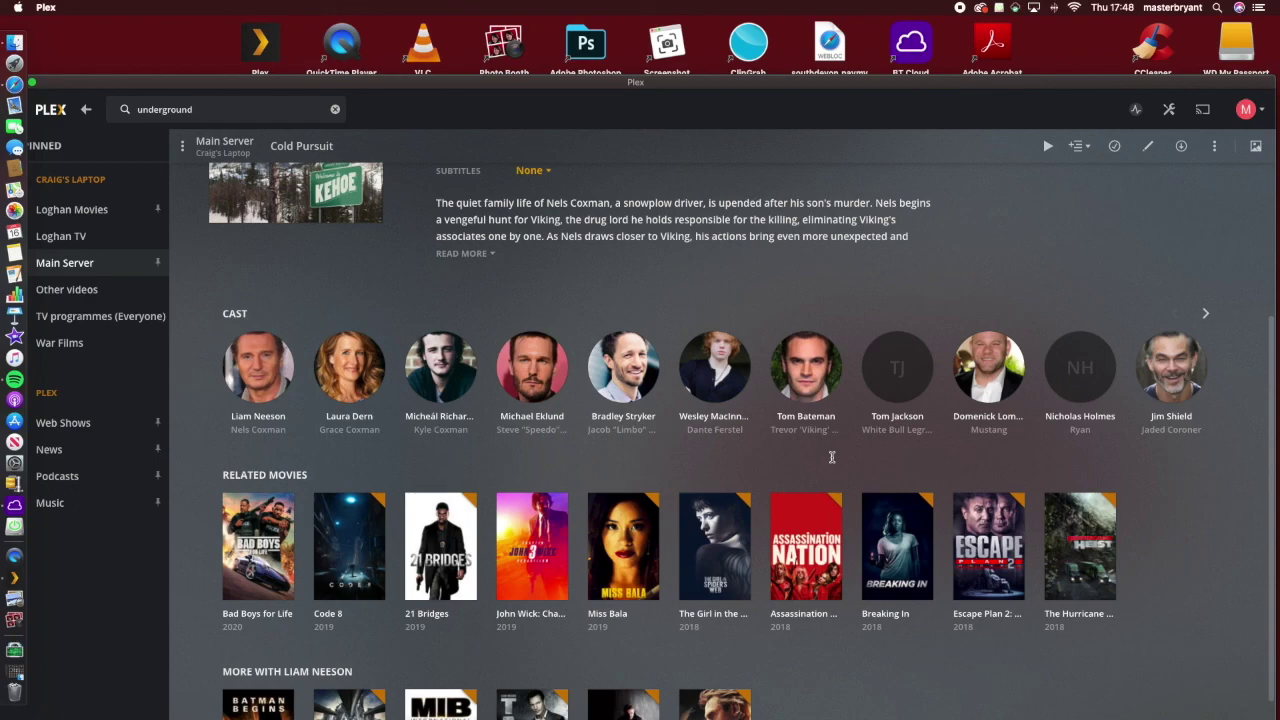
scroll(831, 457, down, 3)
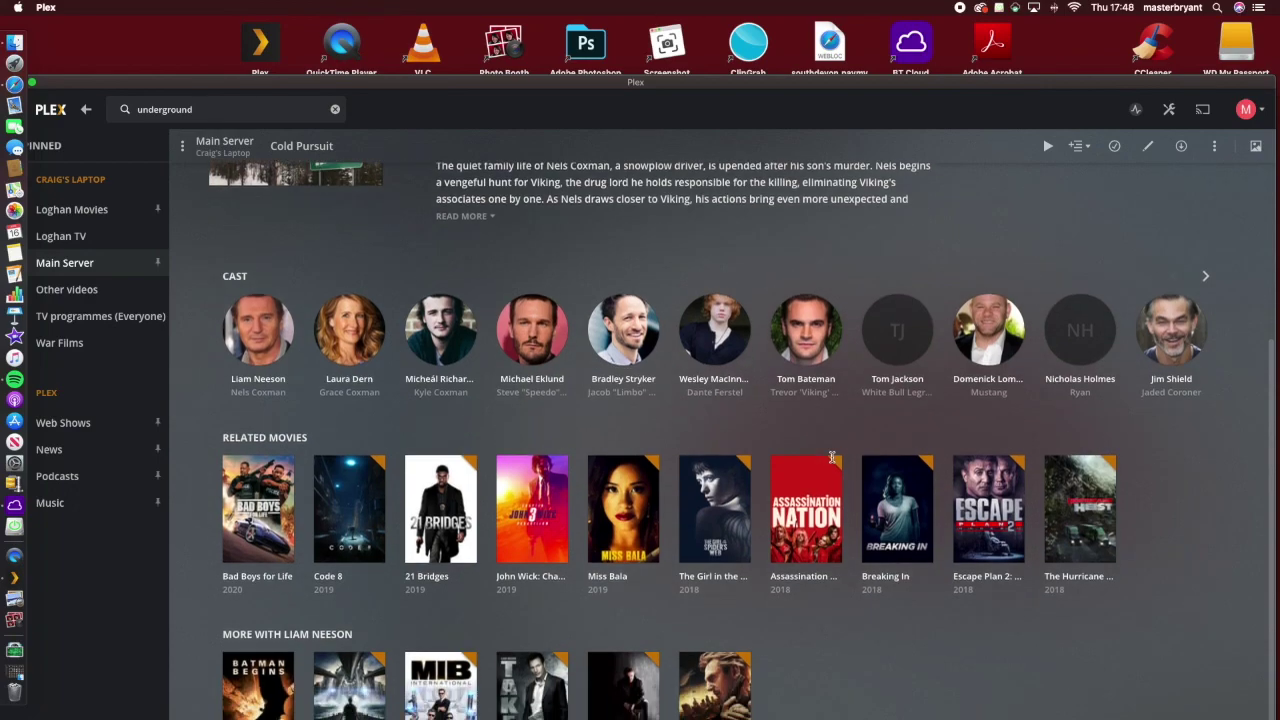
scroll(831, 457, up, 8)
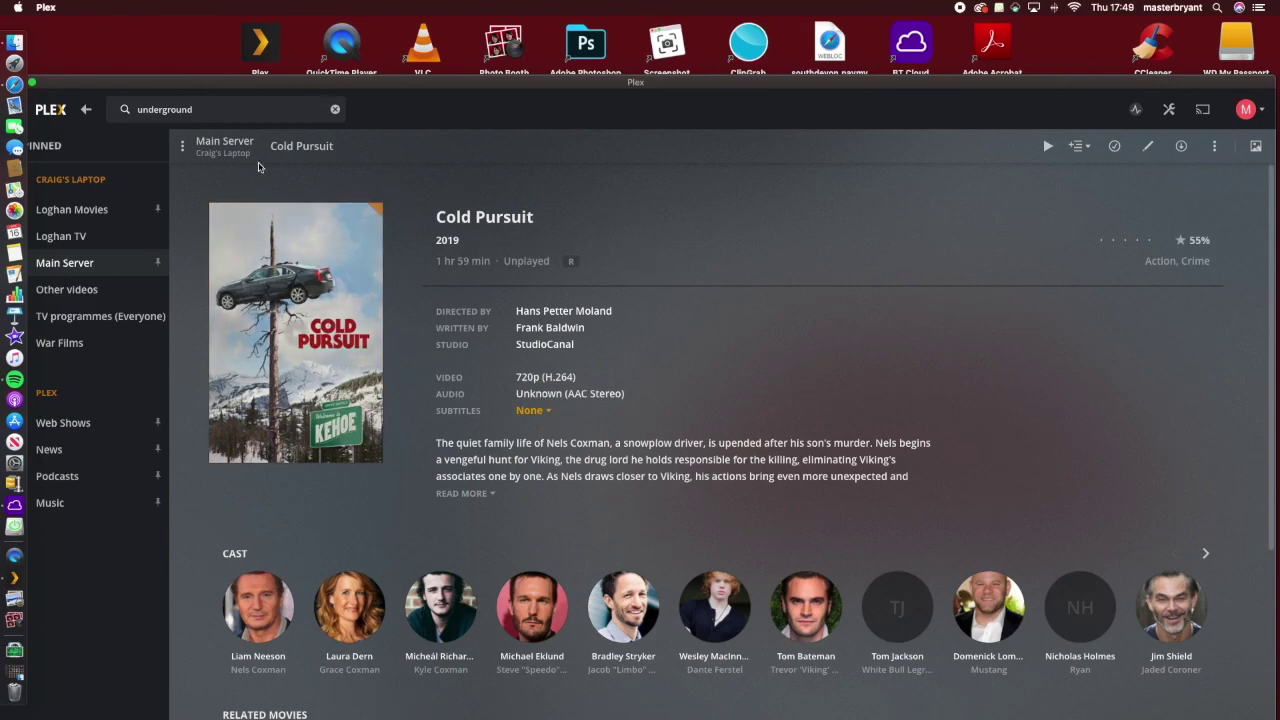
click(86, 110)
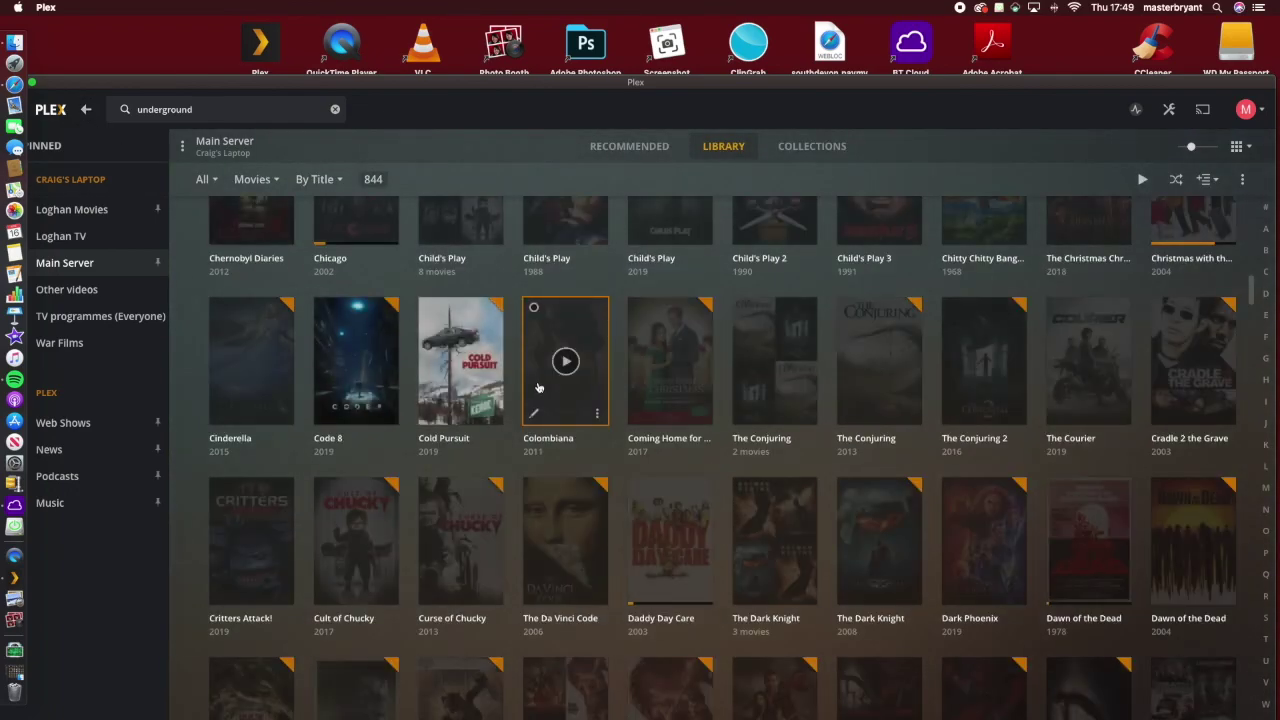
mouse_move(485, 390)
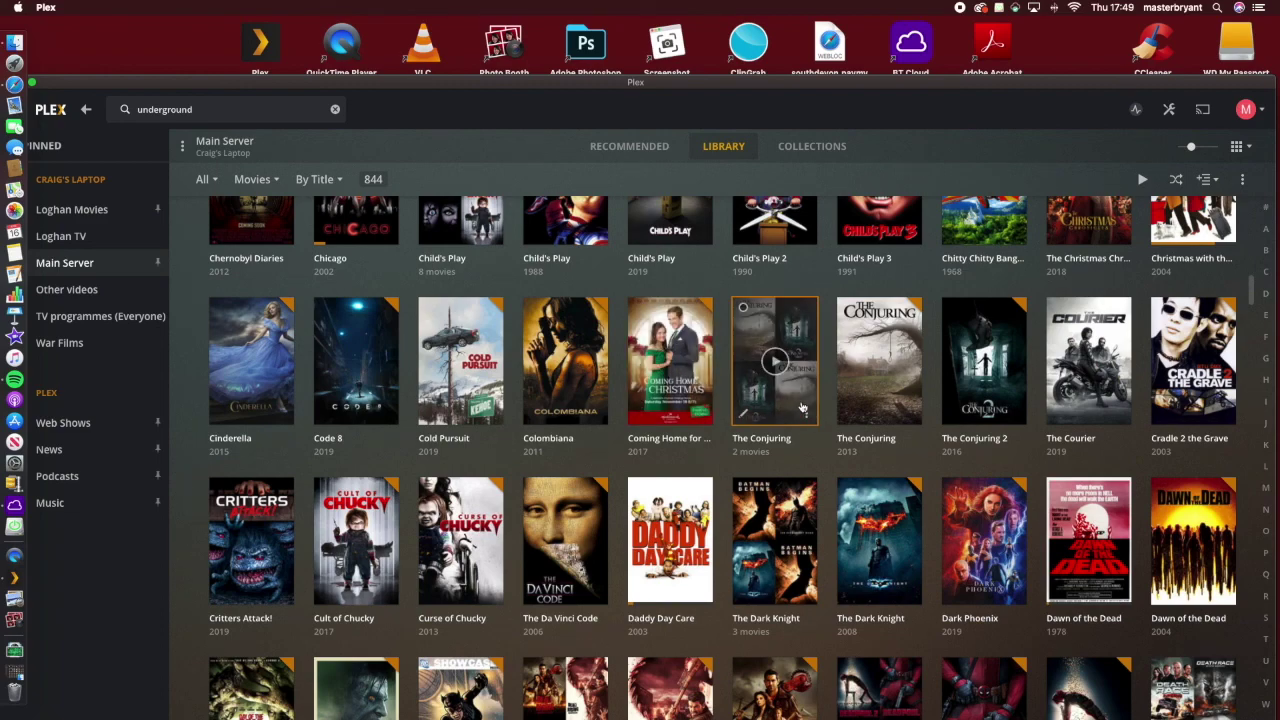
Open the TV programmes (Everyone) library and look through its recommended rows from On Deck down to Rediscover.
click(105, 318)
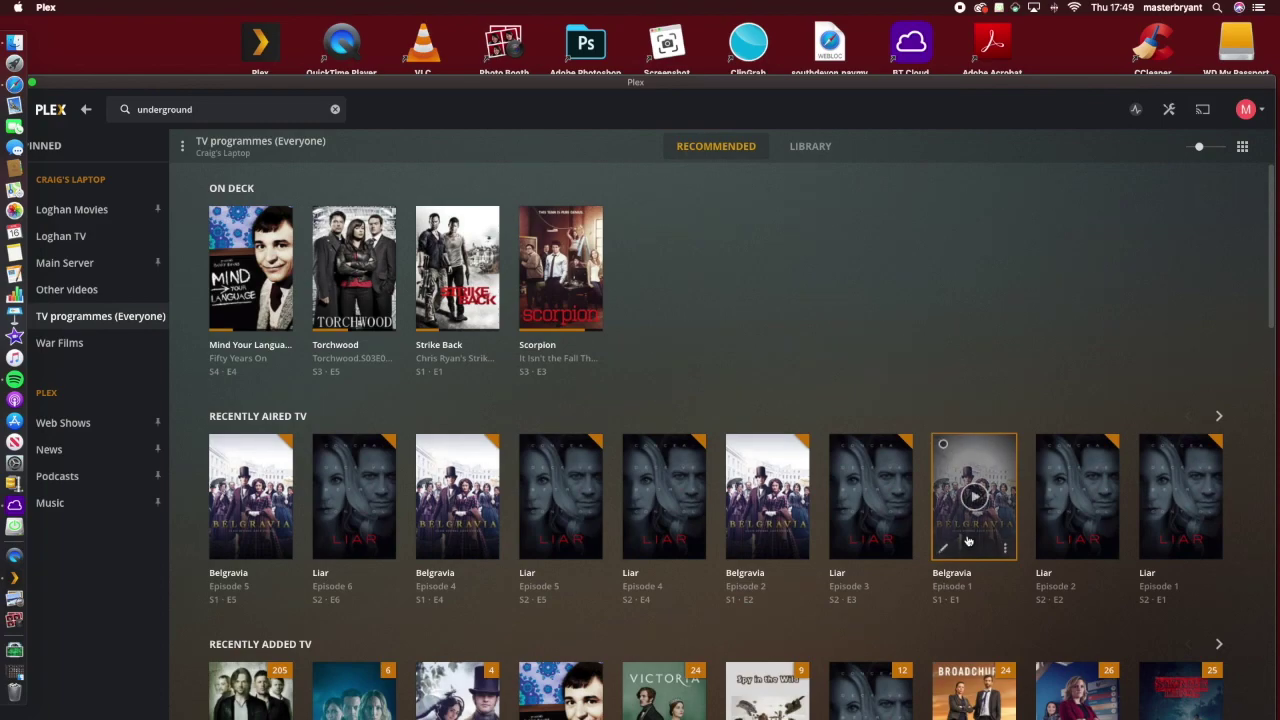
scroll(968, 541, down, 5)
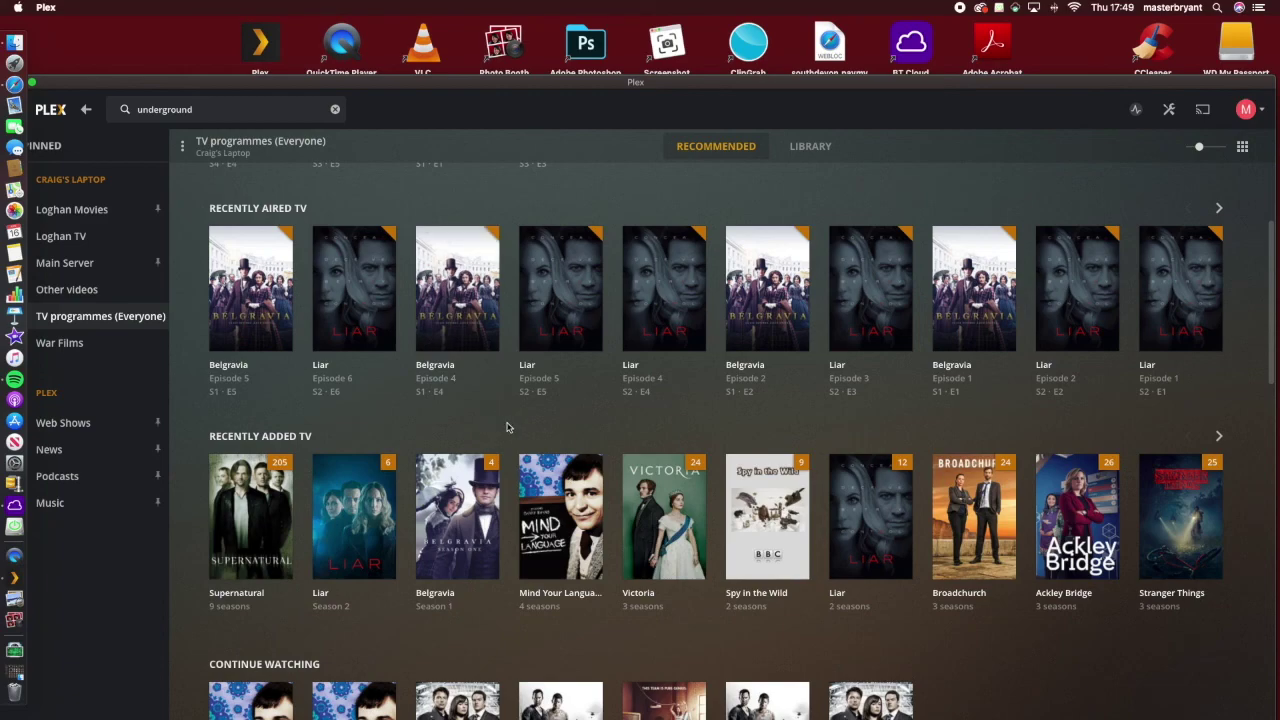
scroll(523, 431, down, 3)
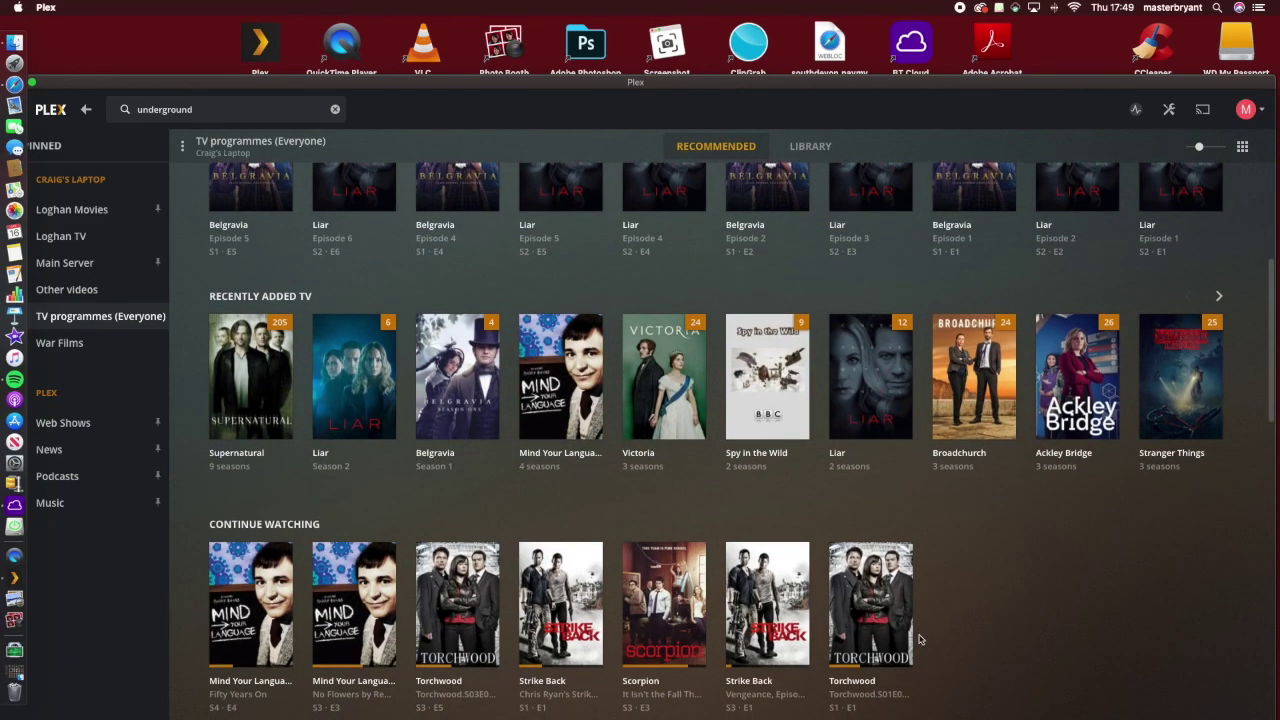
scroll(920, 640, down, 6)
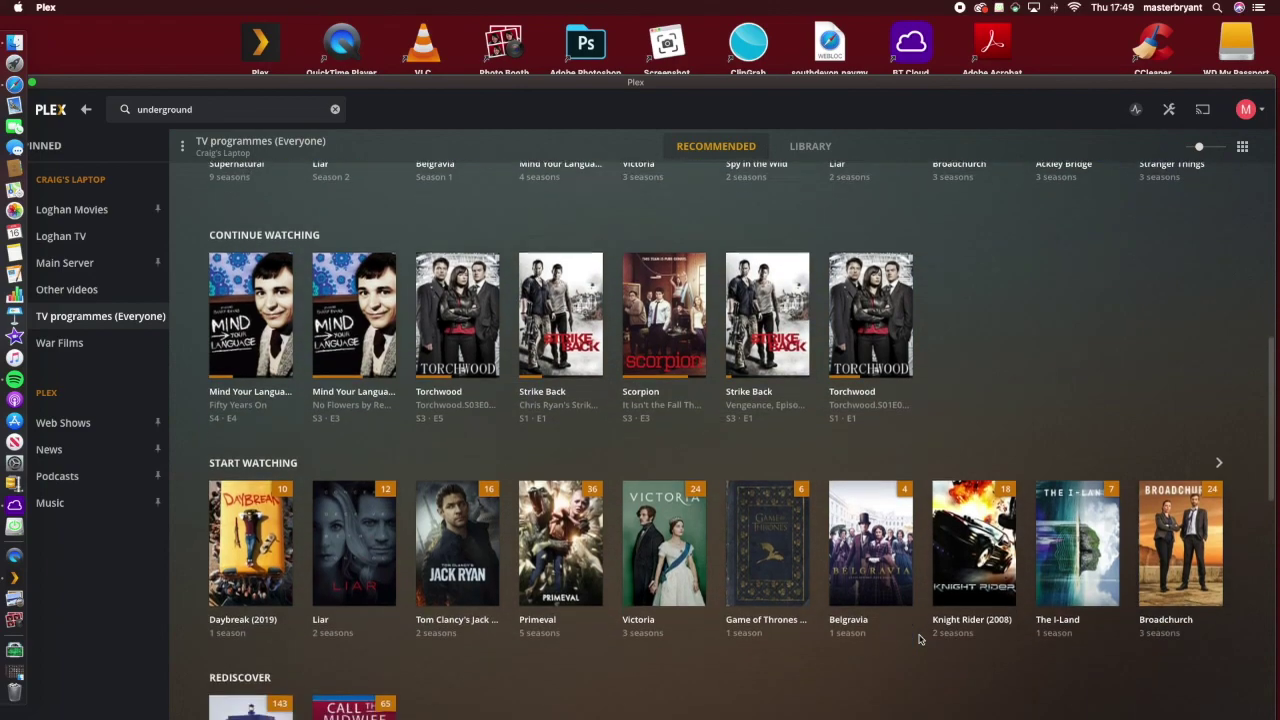
scroll(920, 640, down, 3)
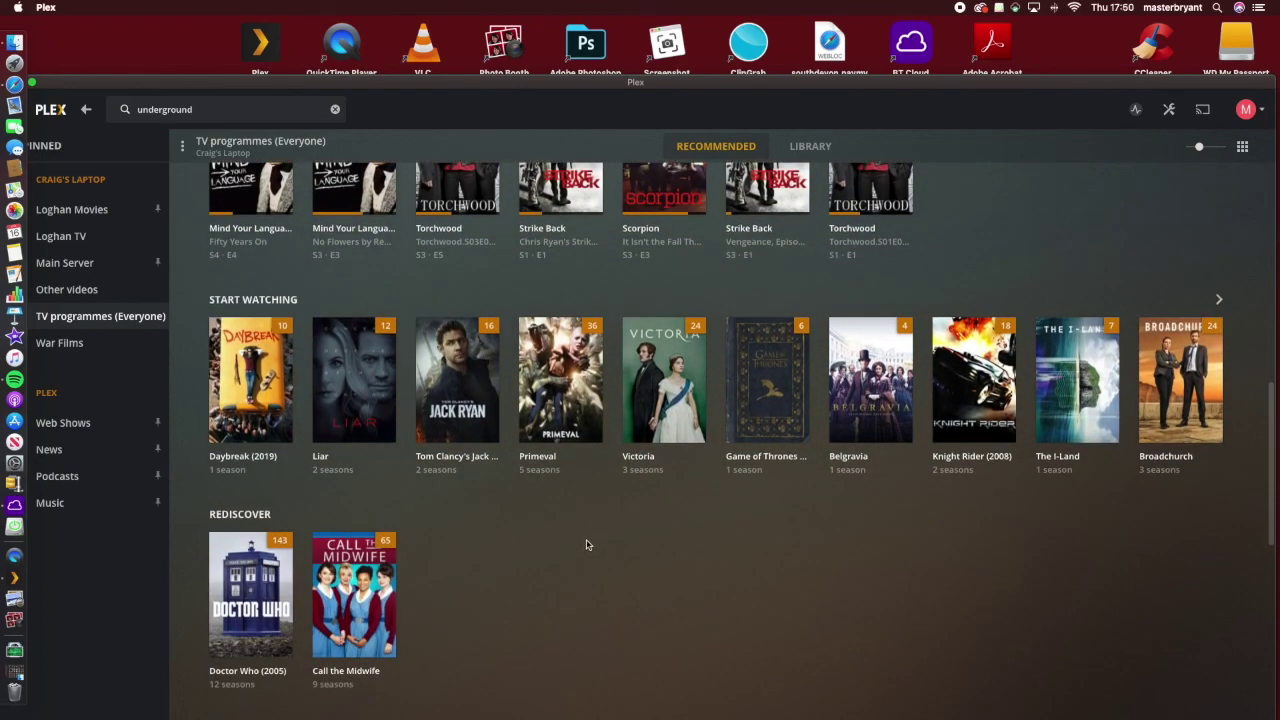
Return to the Main Server movie library and move the window up to just below the macOS menu bar.
click(70, 264)
drag(471, 126, 464, 79)
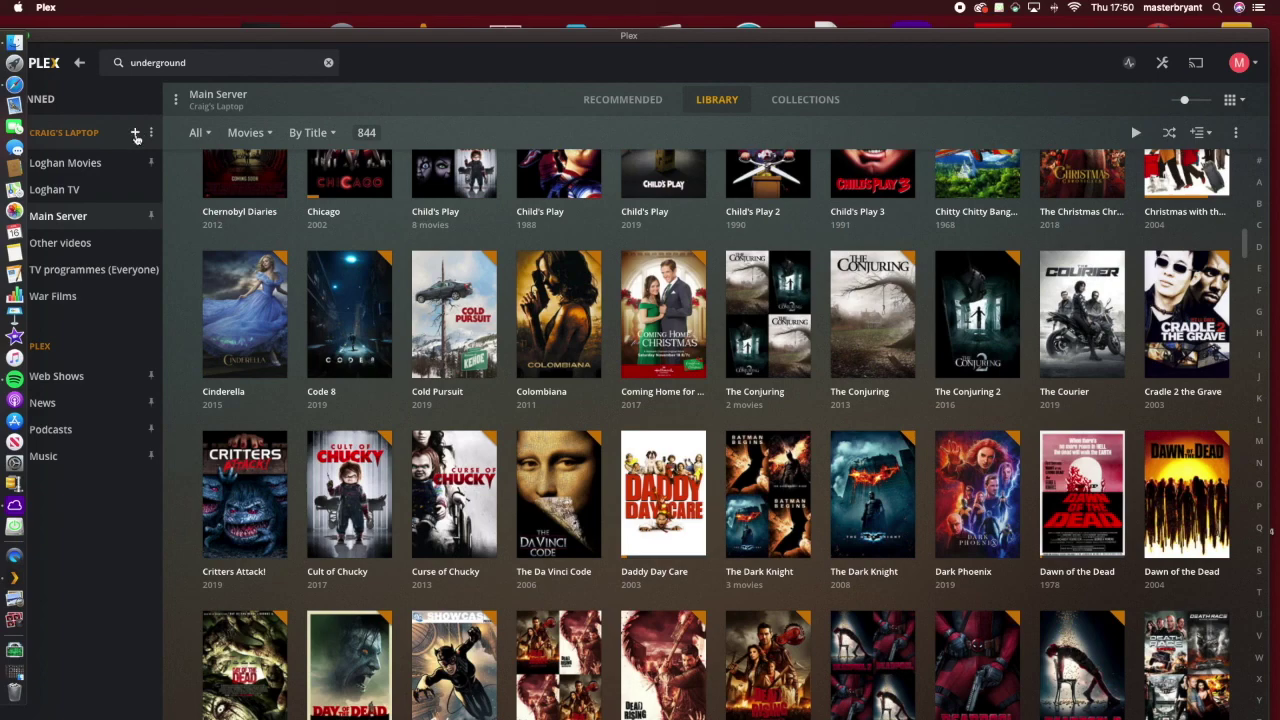
mouse_move(419, 366)
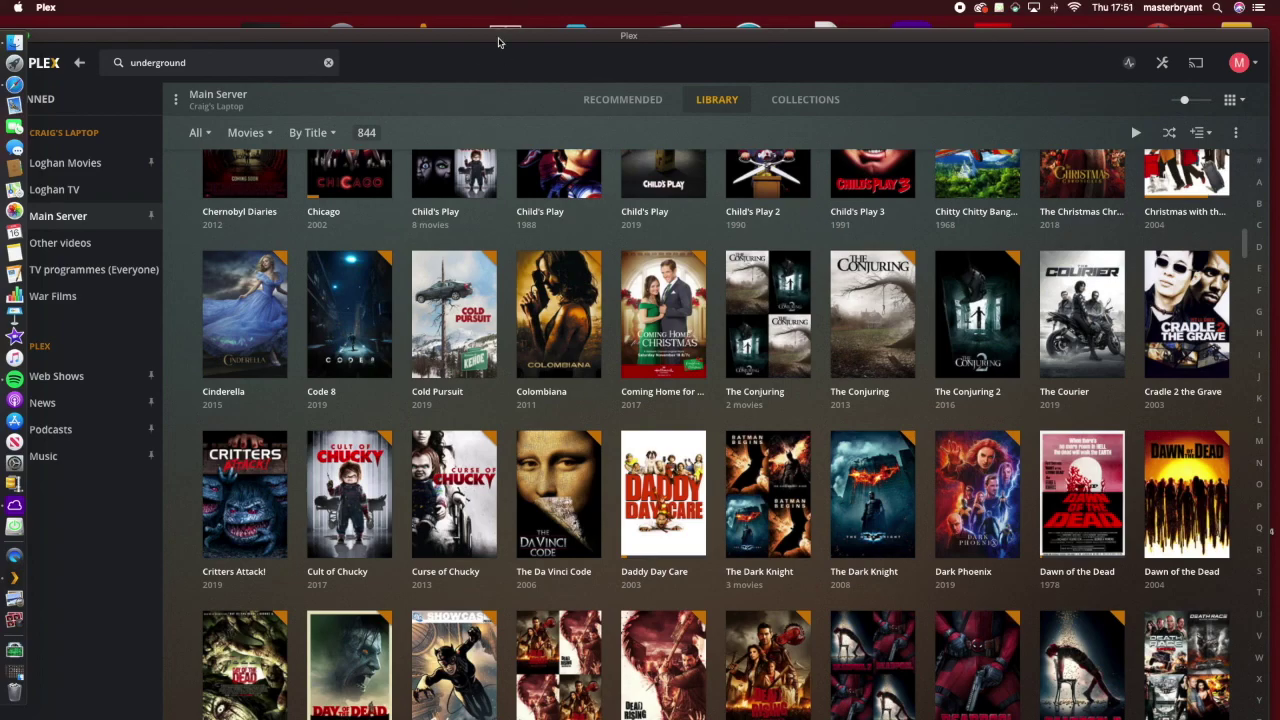
drag(500, 40, 545, 25)
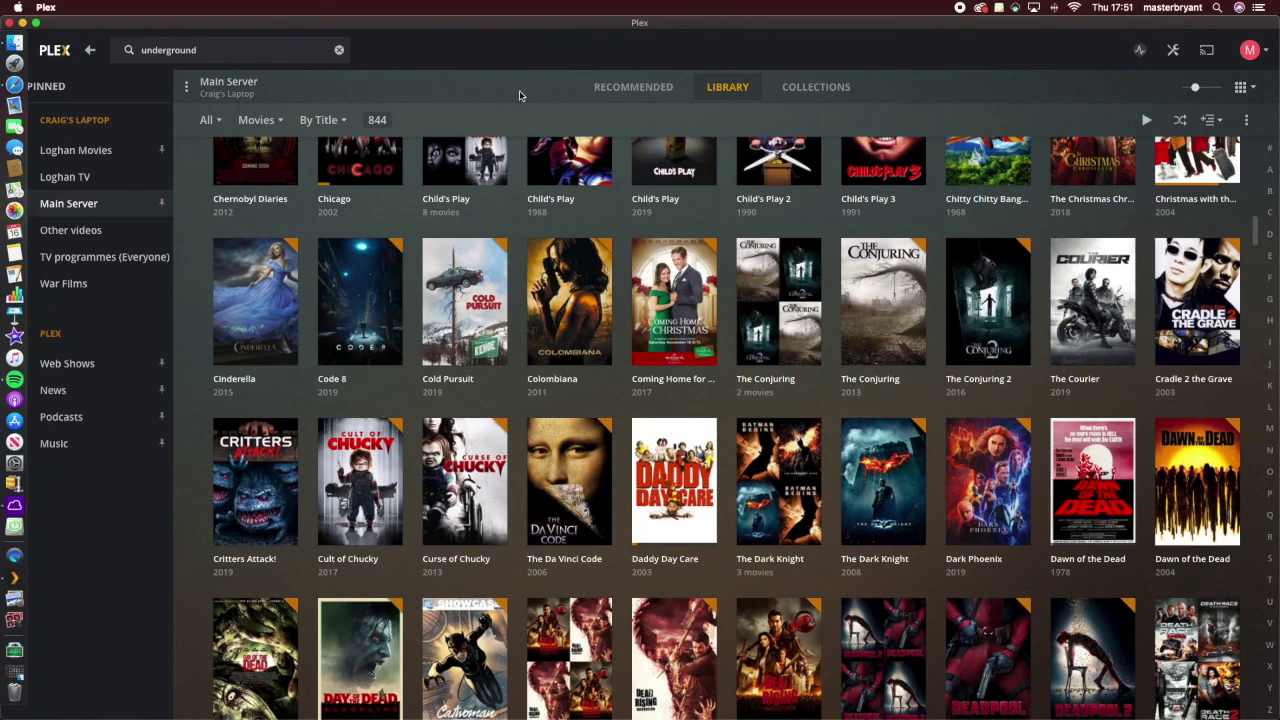